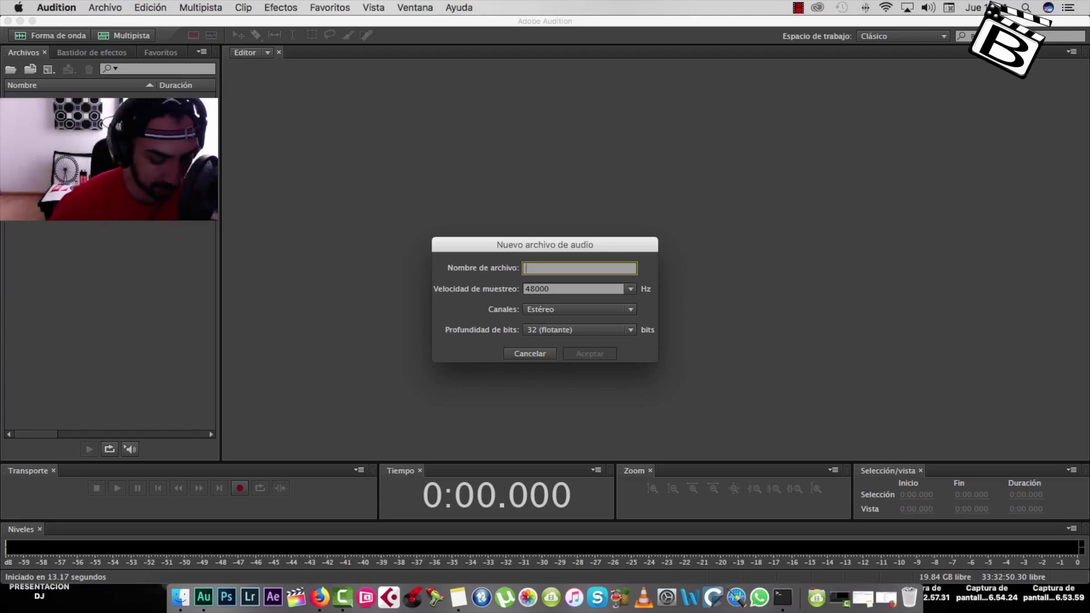
Create a new stereo audio file named SAMPLE DJ at 48000 Hz and 32-bit float
{"action": "type", "text": "SAMPLE DJ"}
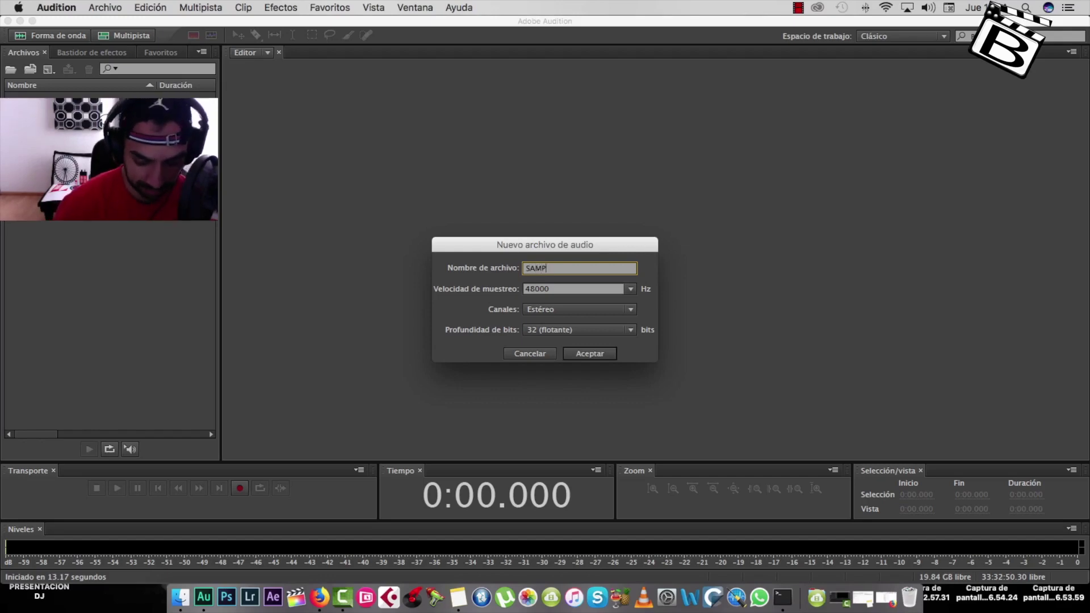
{"action": "left_click", "coordinate": [589, 353]}
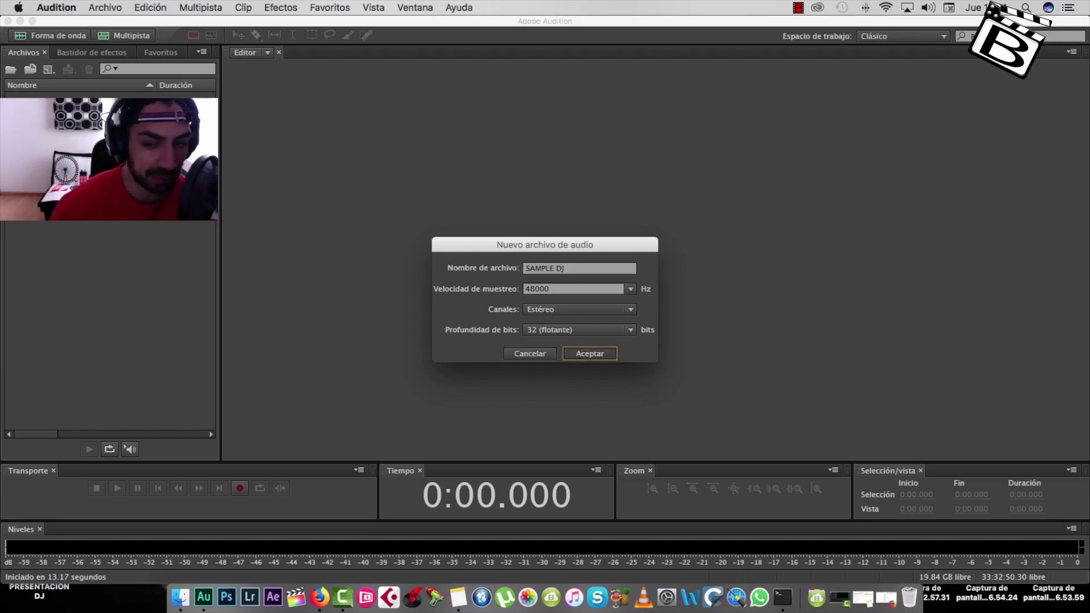
Record a trial voice take of about 7.6 s and delete nearly all of it
{"action": "key", "text": "shift+space"}
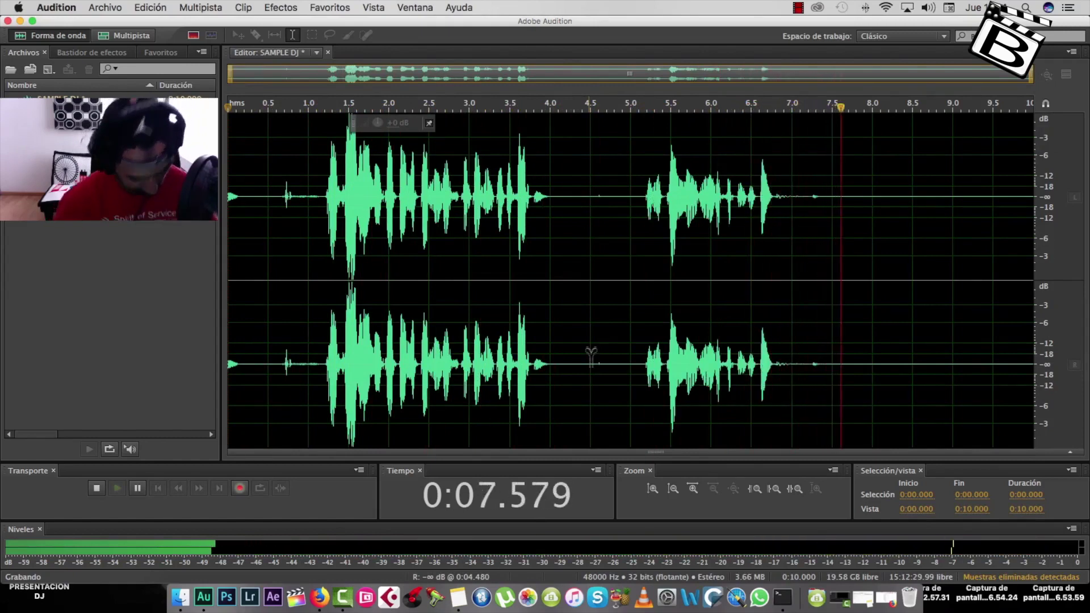
{"action": "key", "text": "space"}
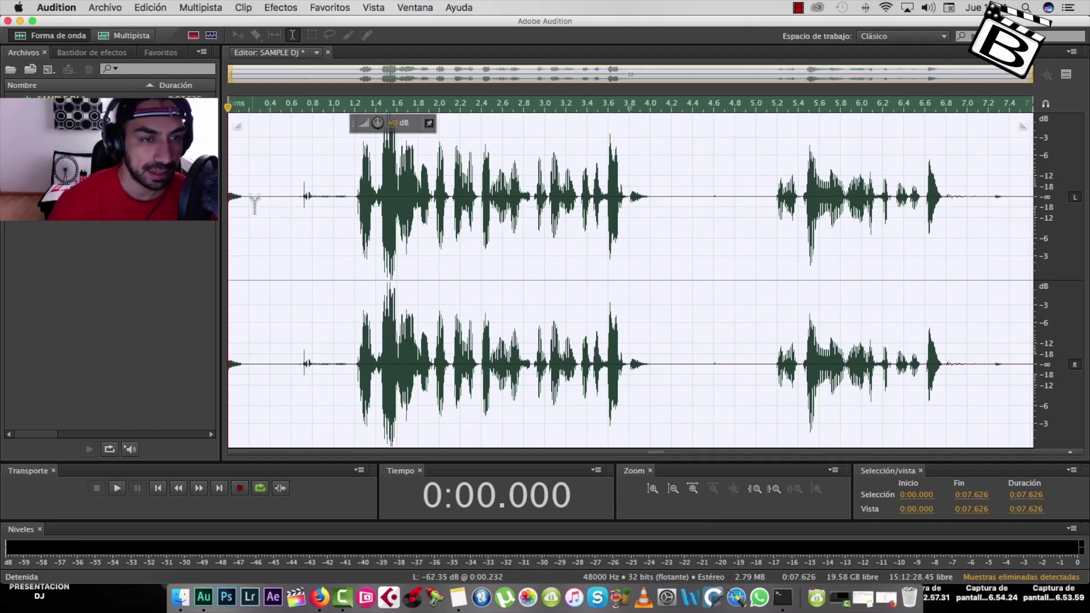
{"action": "left_click_drag", "start_coordinate": [252, 203], "coordinate": [231, 205]}
{"action": "key", "text": "Delete"}
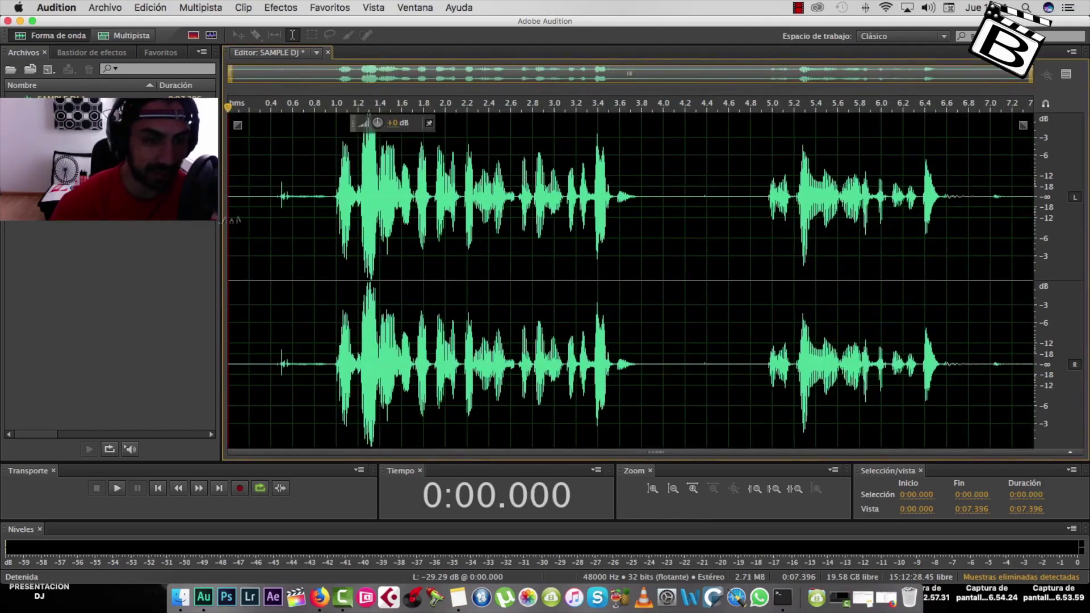
{"action": "left_click_drag", "start_coordinate": [1003, 196], "coordinate": [478, 216]}
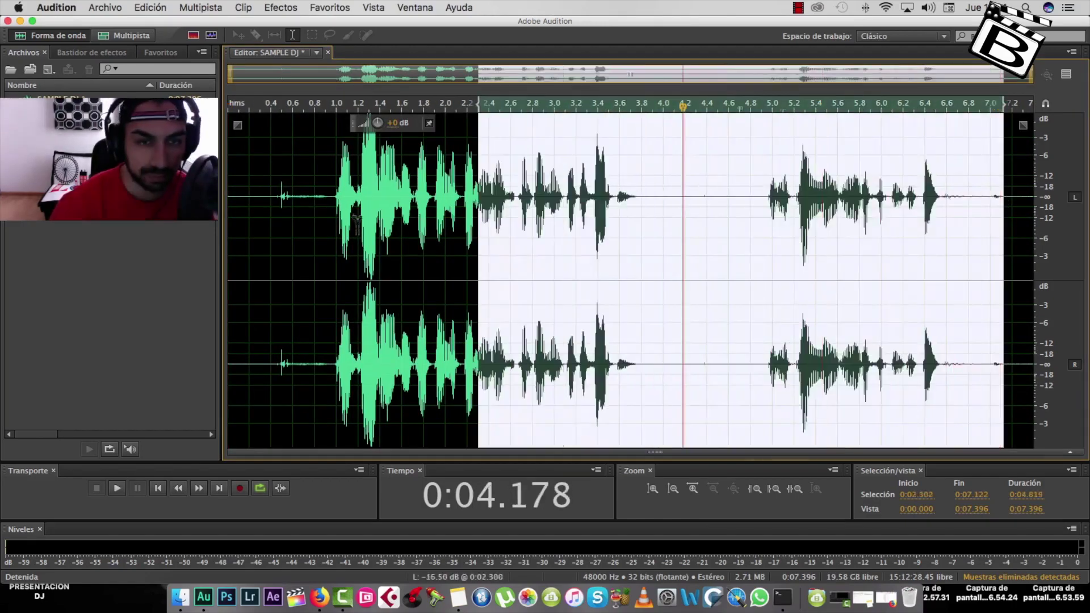
{"action": "left_click_drag", "start_coordinate": [356, 221], "coordinate": [248, 221]}
{"action": "left_click", "coordinate": [248, 221]}
{"action": "key", "text": "="}
{"action": "key", "text": "="}
{"action": "key", "text": "="}
{"action": "key", "text": "="}
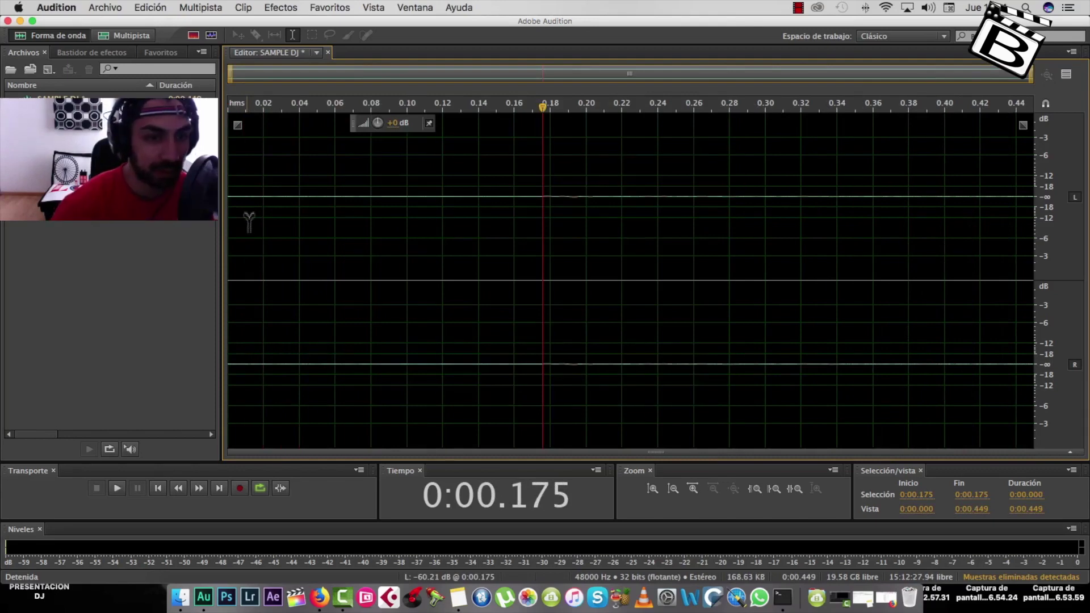
Record a new voice take of about 10.7 s from the start of the file
{"action": "left_click", "coordinate": [256, 224]}
{"action": "key", "text": "shift+space"}
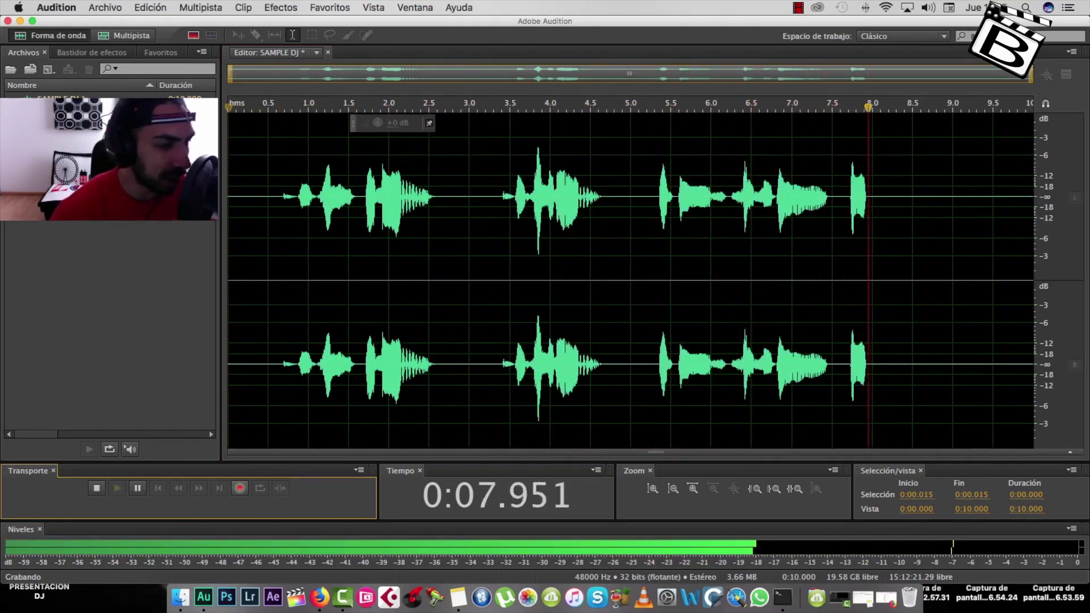
{"action": "key", "text": "space"}
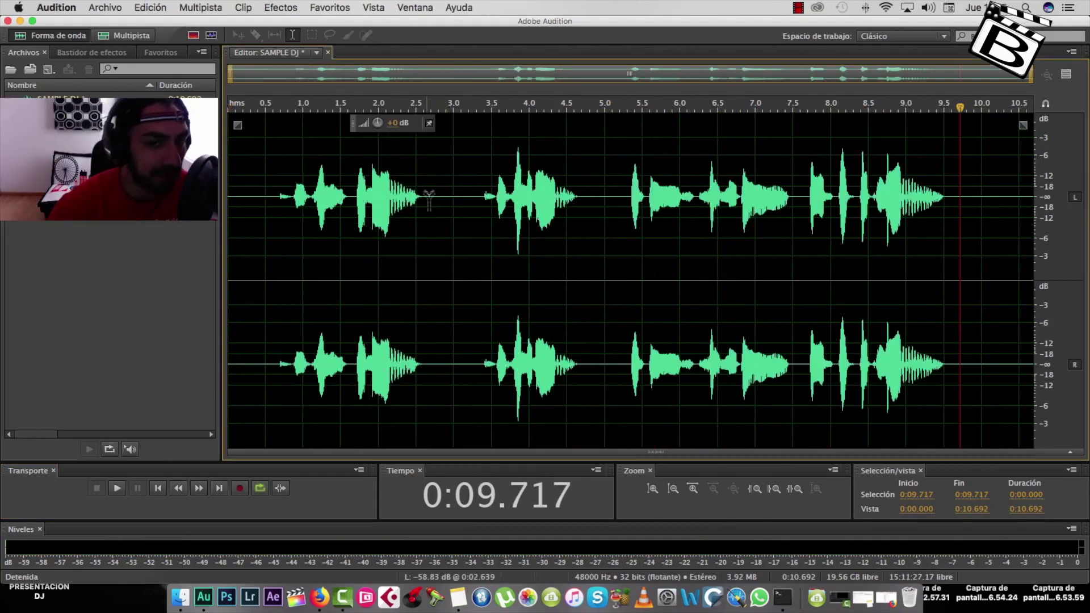
Capture a noise print from the silent pause after the first phrase, from about 2.64 to 3.39 s
{"action": "left_click", "coordinate": [427, 200]}
{"action": "key", "text": "space"}
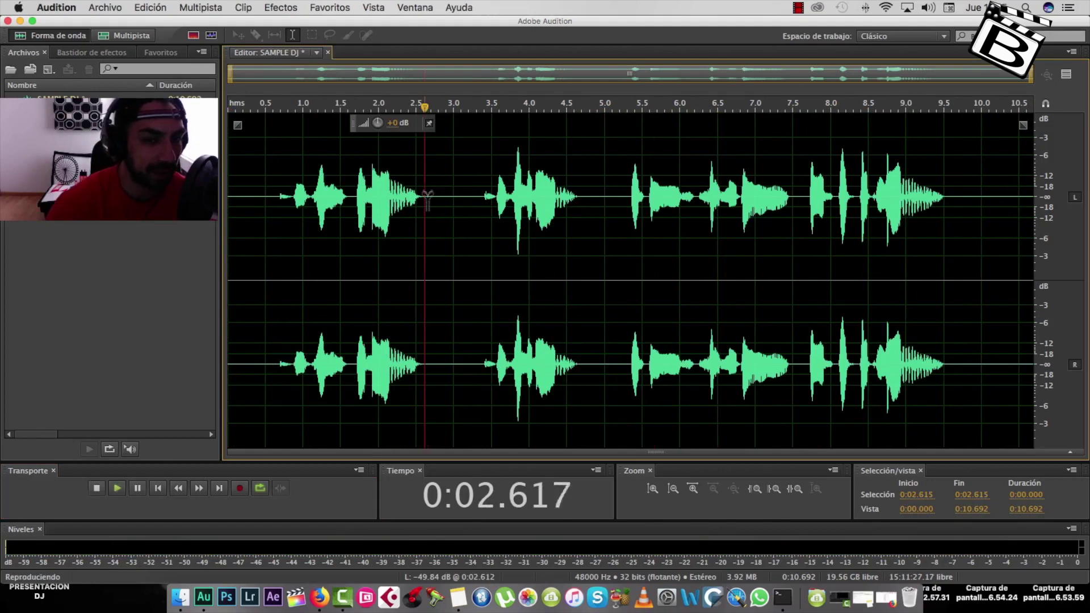
{"action": "key", "text": "space"}
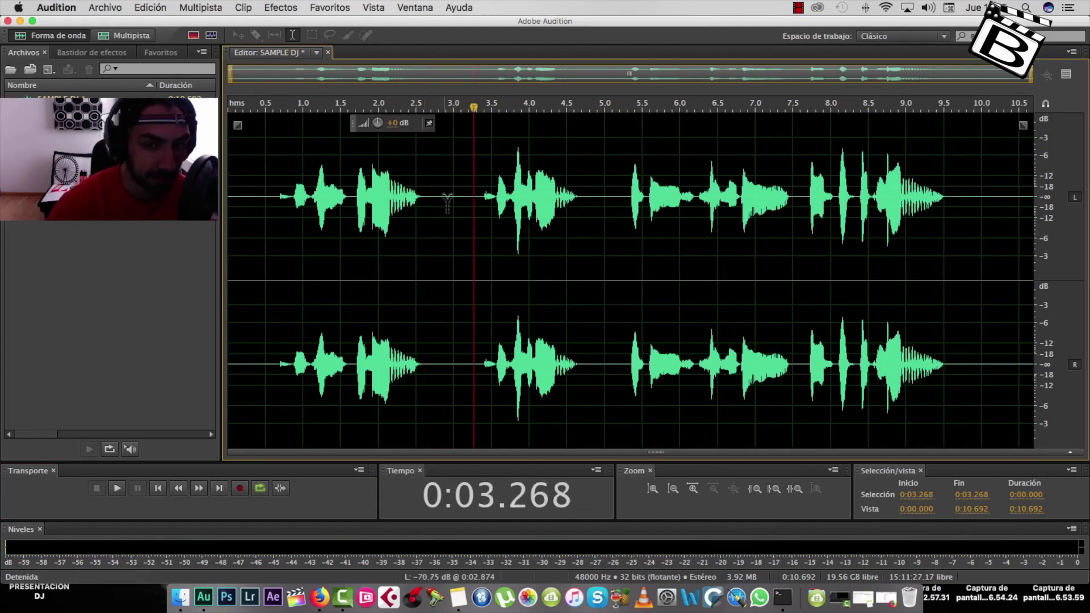
{"action": "left_click", "coordinate": [445, 202]}
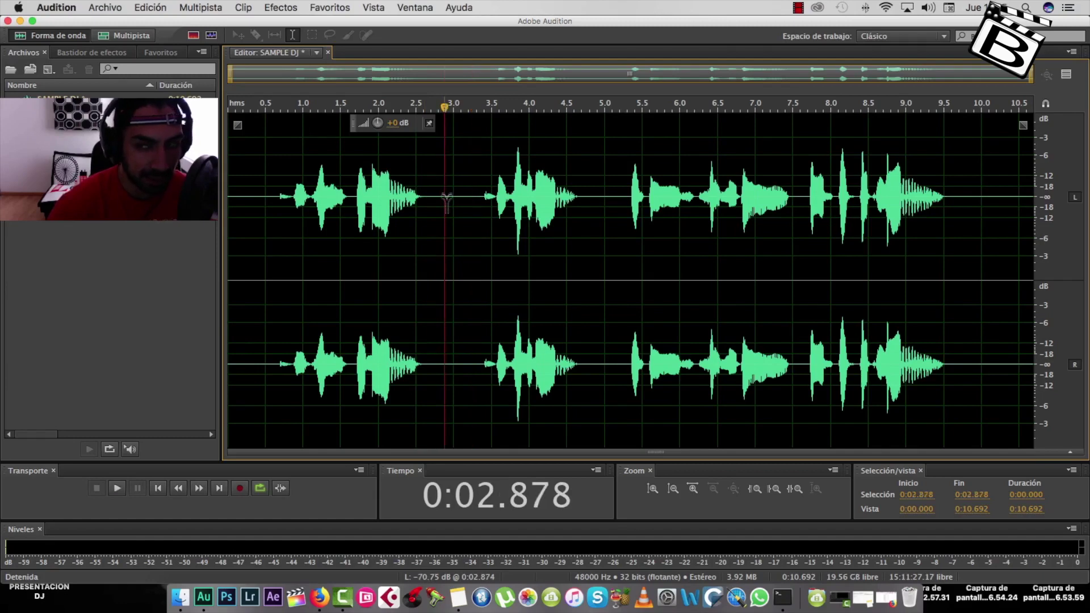
{"action": "left_click_drag", "start_coordinate": [428, 202], "coordinate": [483, 208]}
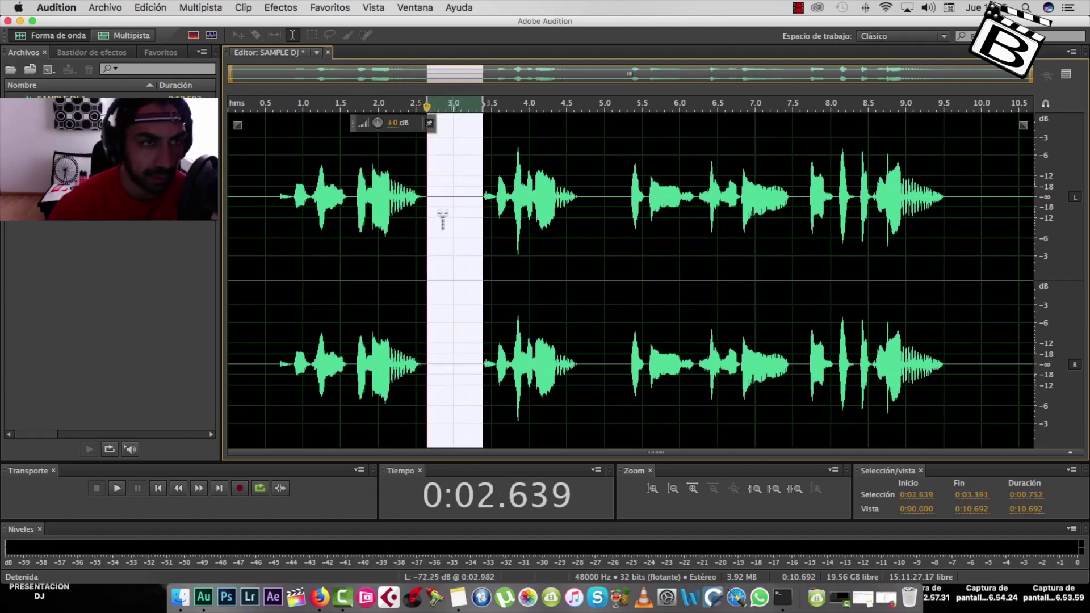
{"action": "left_click", "coordinate": [281, 7]}
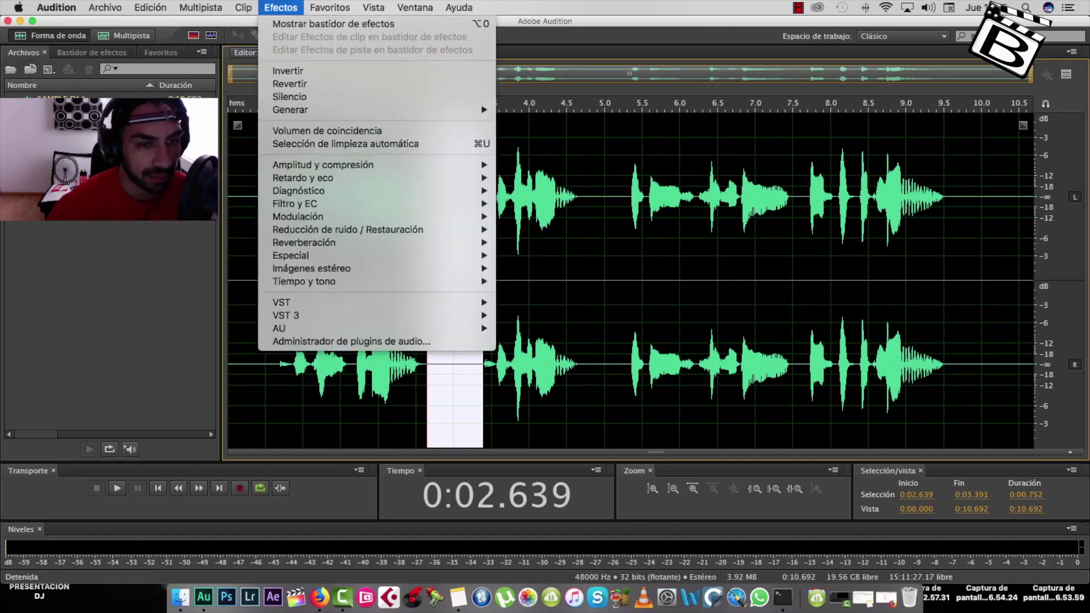
{"action": "mouse_move", "coordinate": [347, 229]}
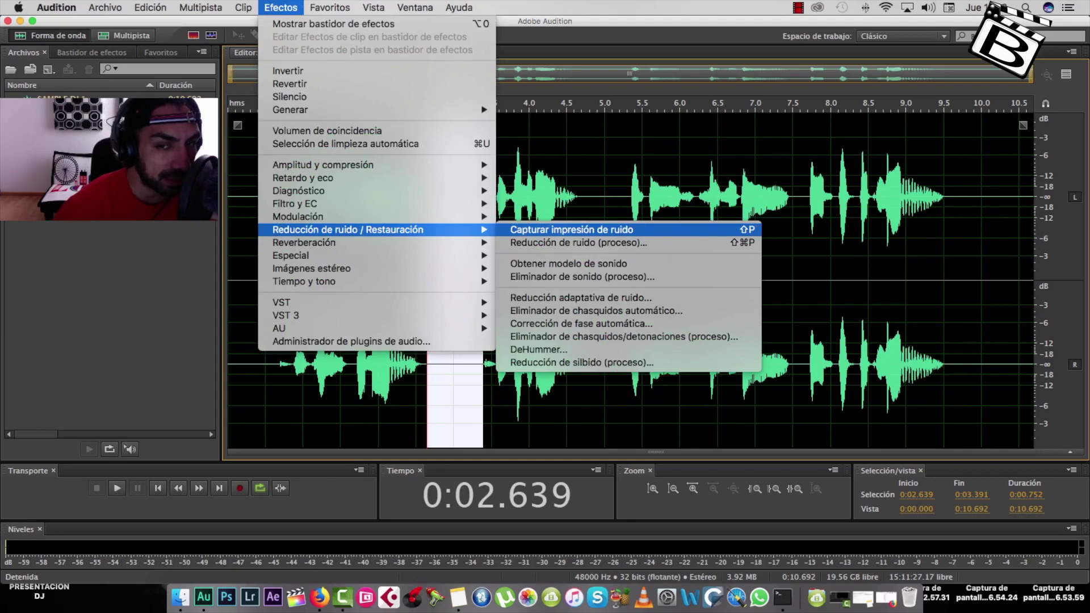
{"action": "left_click", "coordinate": [570, 230]}
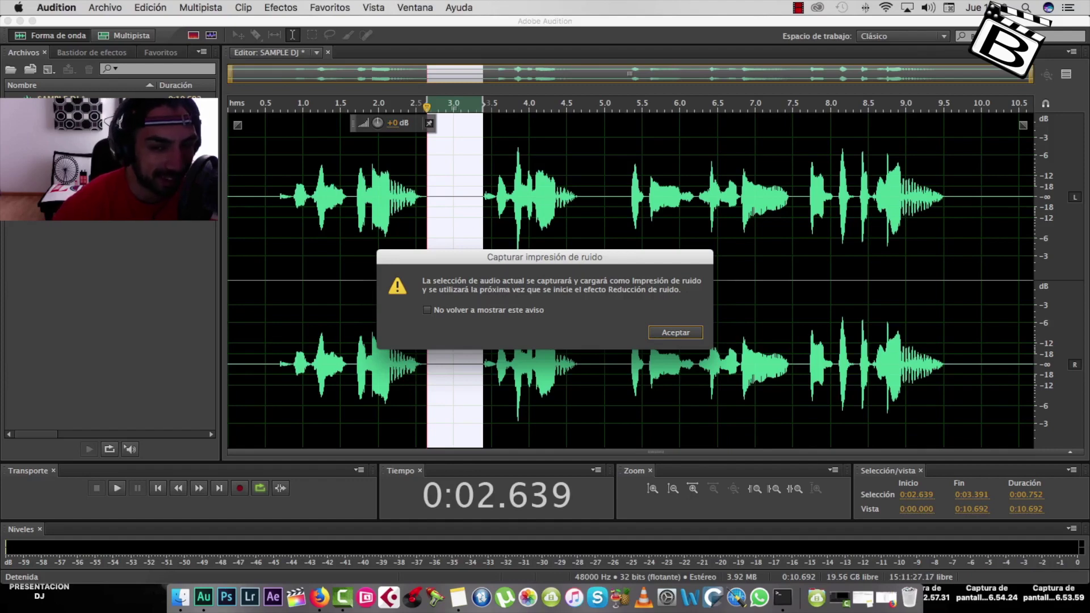
{"action": "left_click", "coordinate": [675, 332]}
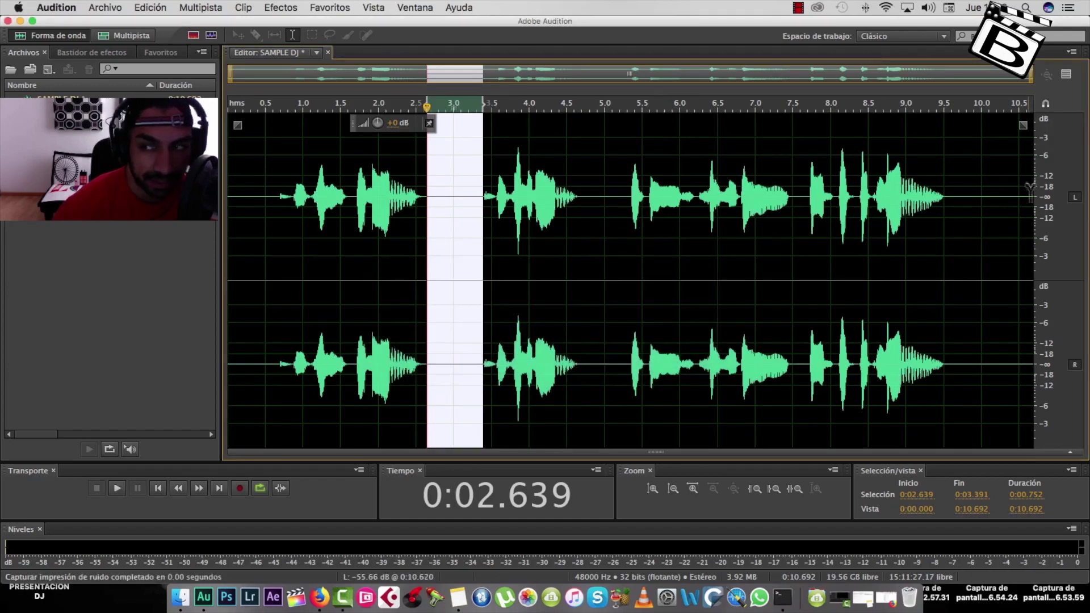
Select practically the whole recording and apply the Noise Reduction process using the captured noise print
{"action": "left_click_drag", "start_coordinate": [1029, 187], "coordinate": [226, 193]}
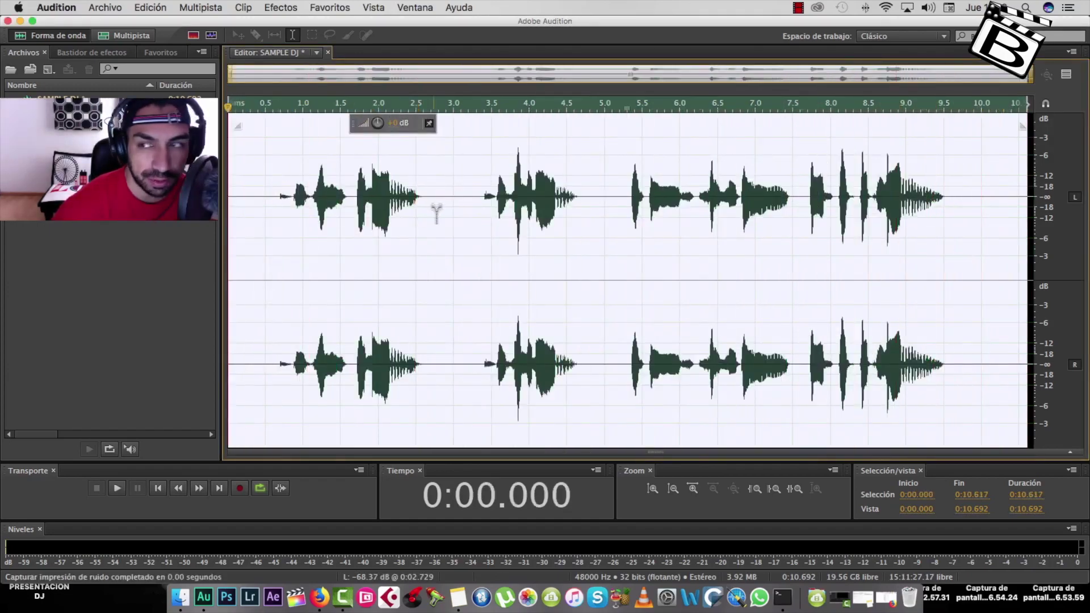
{"action": "left_click", "coordinate": [280, 7]}
{"action": "mouse_move", "coordinate": [397, 230]}
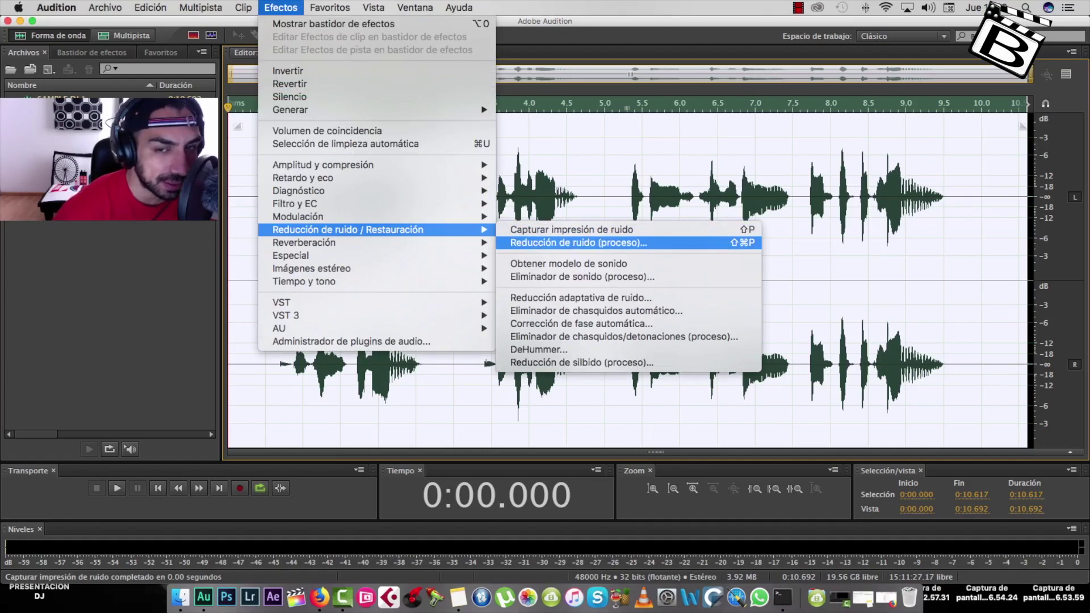
{"action": "left_click", "coordinate": [578, 242]}
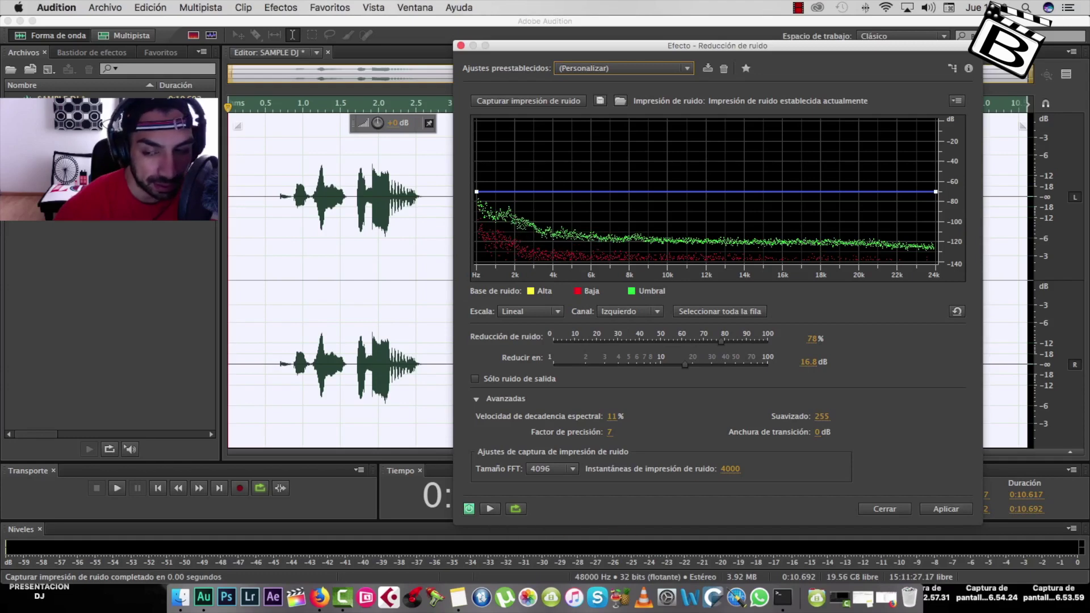
{"action": "left_click", "coordinate": [945, 508]}
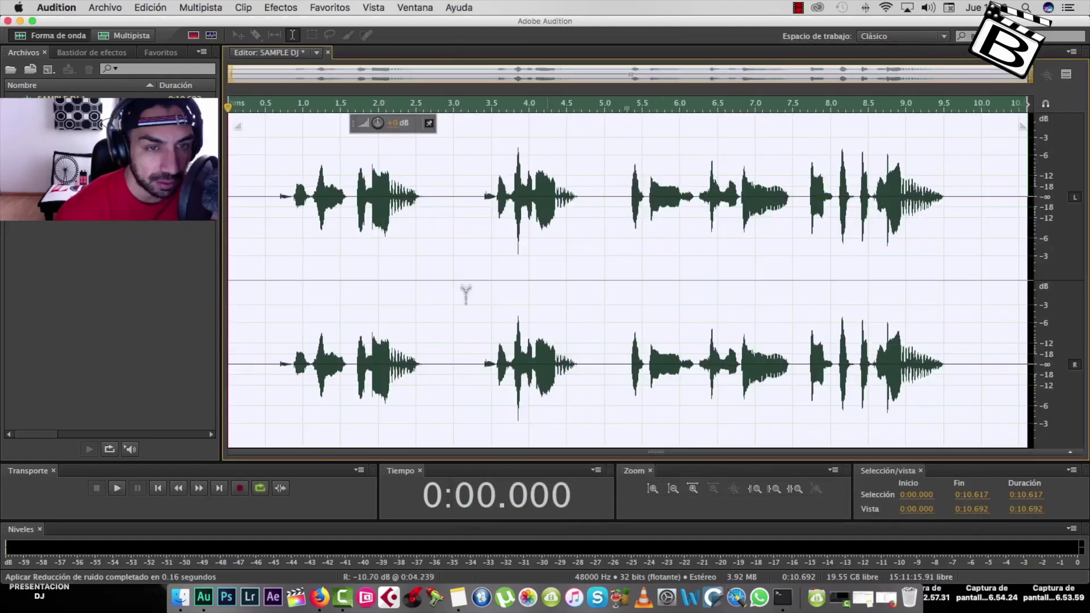
Trim about 0.5 s of silence from the recording's ends and lower its pitch slightly with the Pitch Bender in an 8-semitone range
{"action": "left_click", "coordinate": [233, 197]}
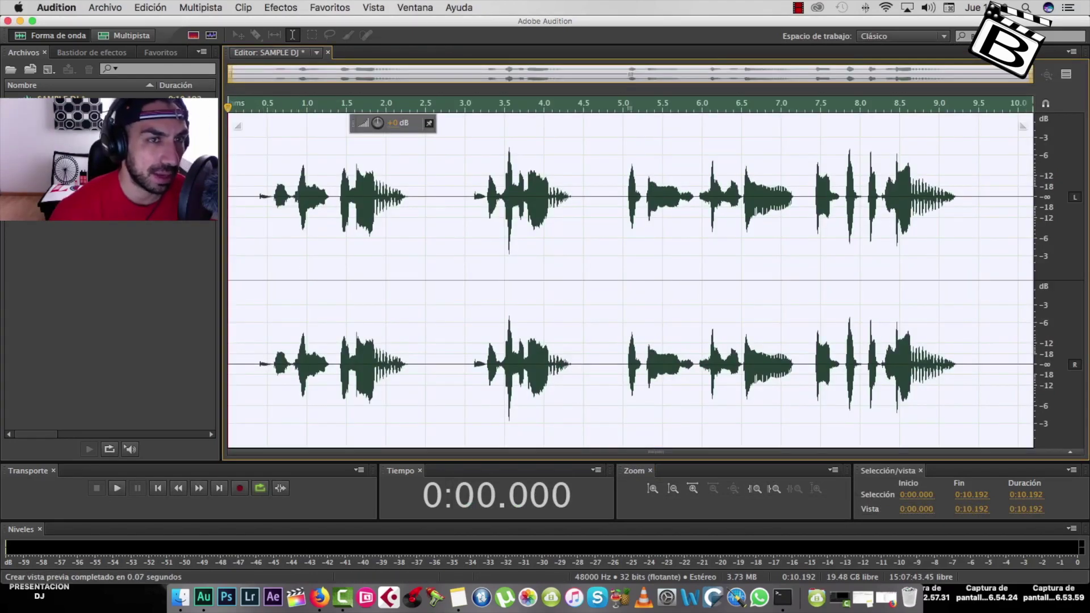
{"action": "left_click", "coordinate": [280, 7]}
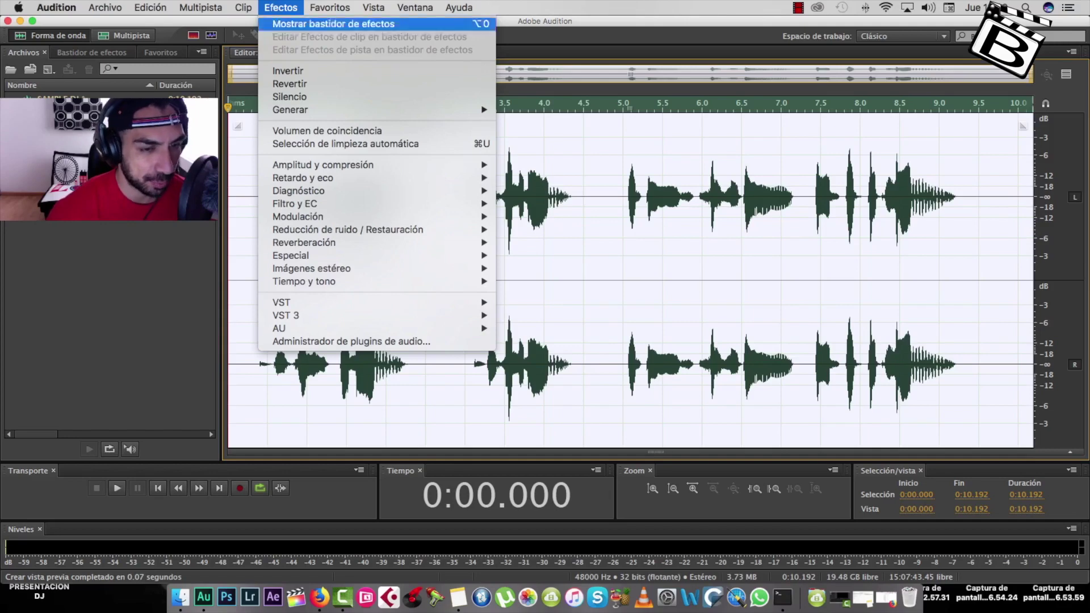
{"action": "mouse_move", "coordinate": [341, 229]}
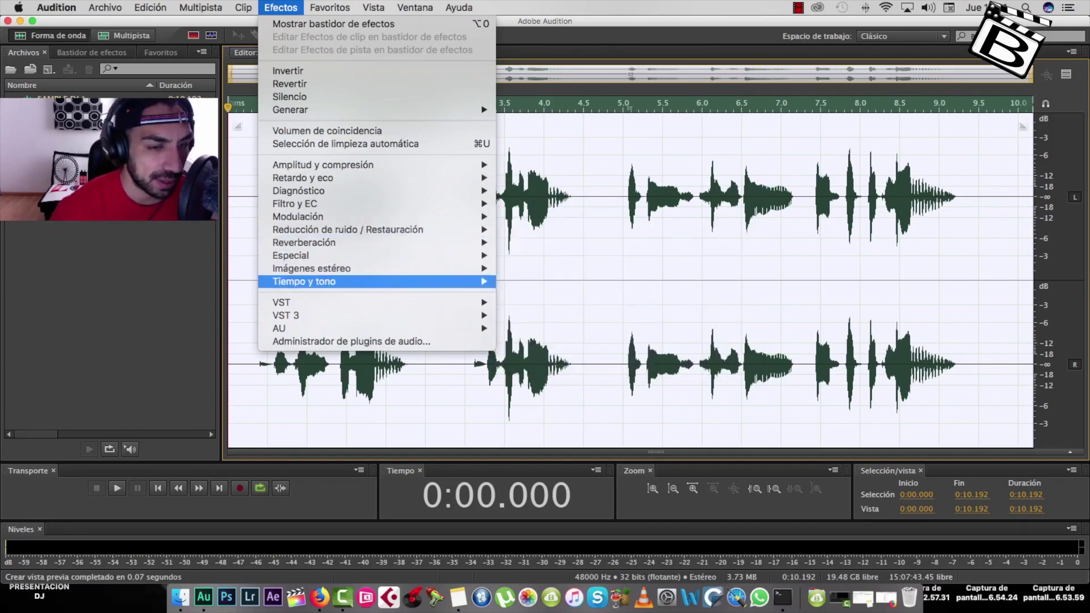
{"action": "mouse_move", "coordinate": [341, 282]}
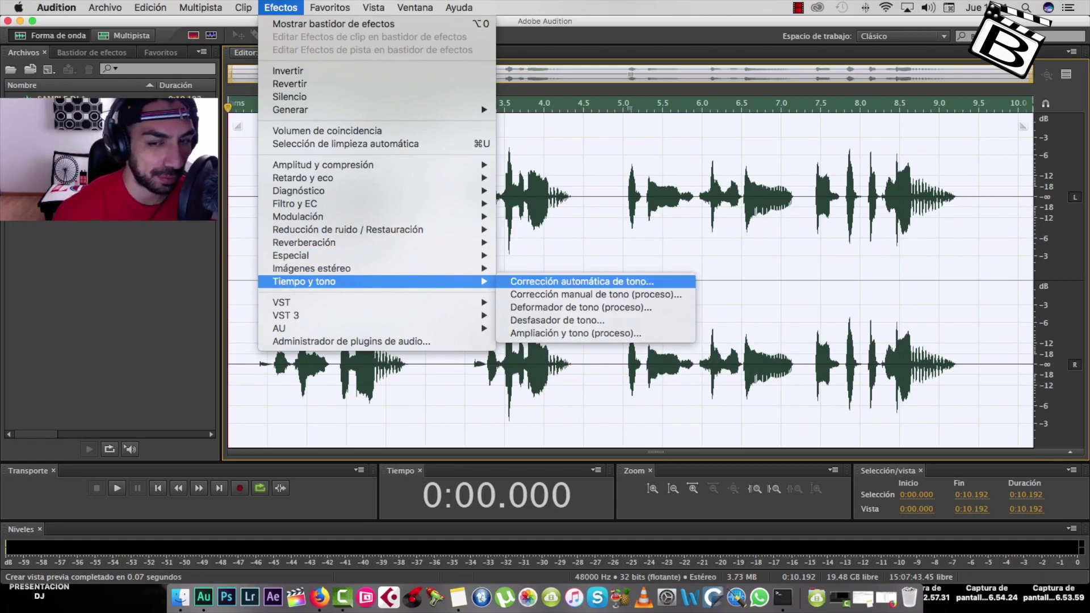
{"action": "left_click", "coordinate": [580, 307]}
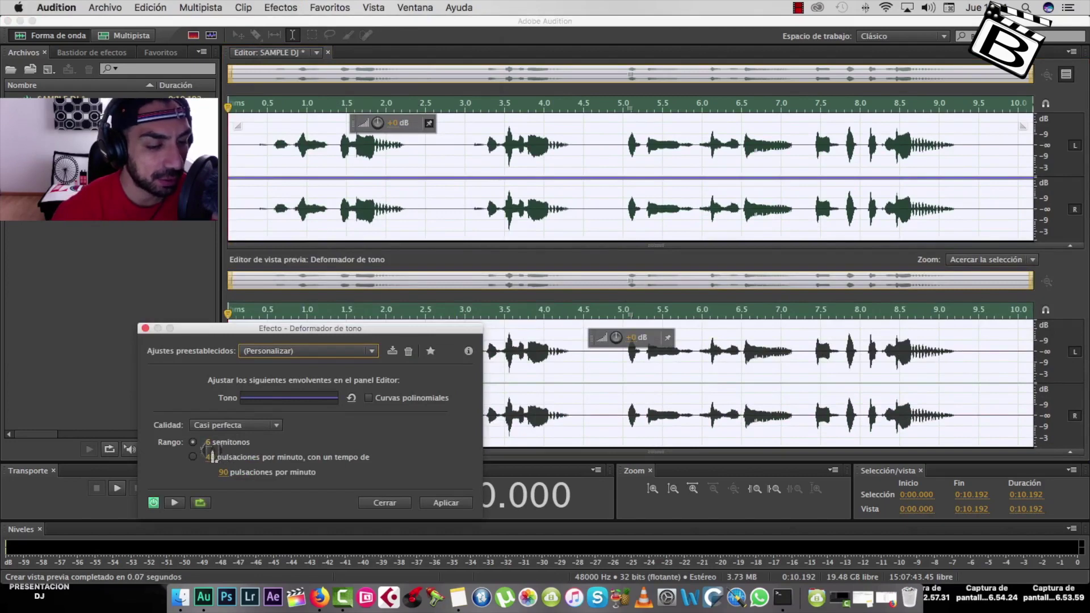
{"action": "key", "text": "Tab"}
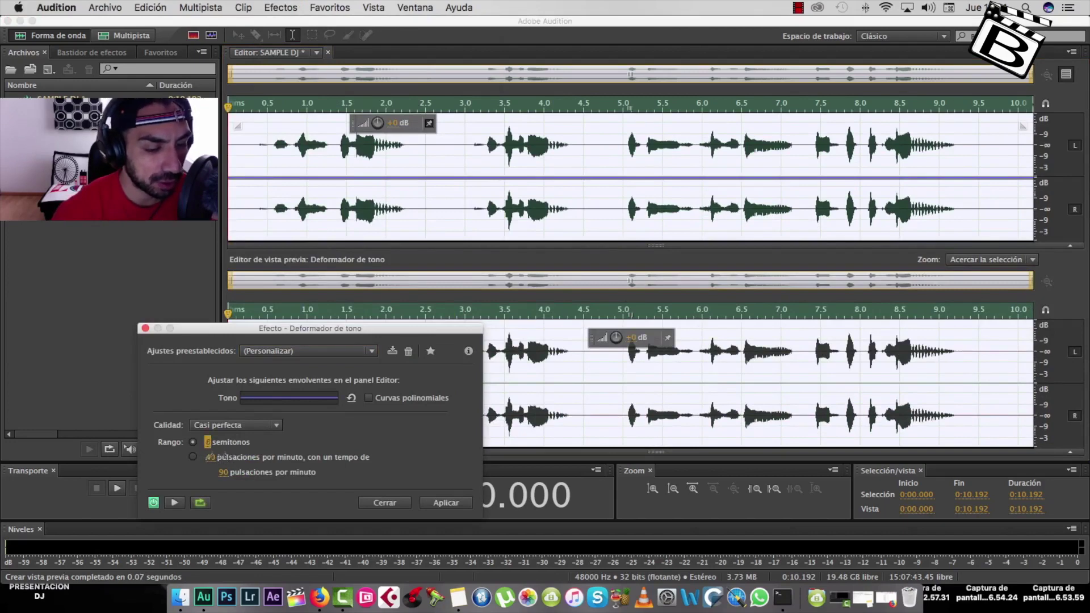
{"action": "type", "text": "2"}
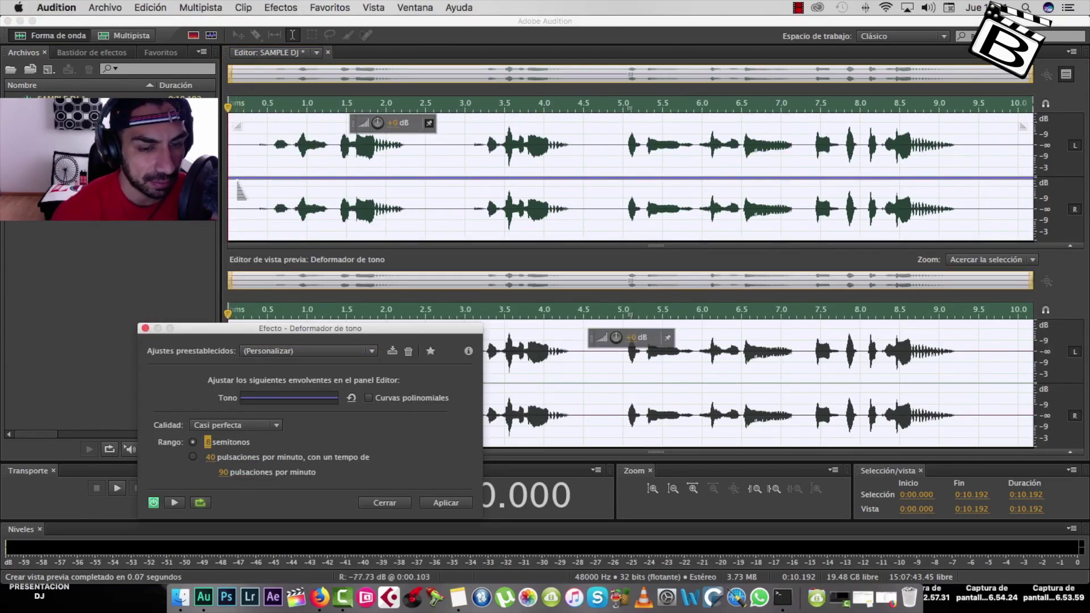
{"action": "left_click_drag", "start_coordinate": [238, 180], "coordinate": [235, 198]}
{"action": "key", "text": "space"}
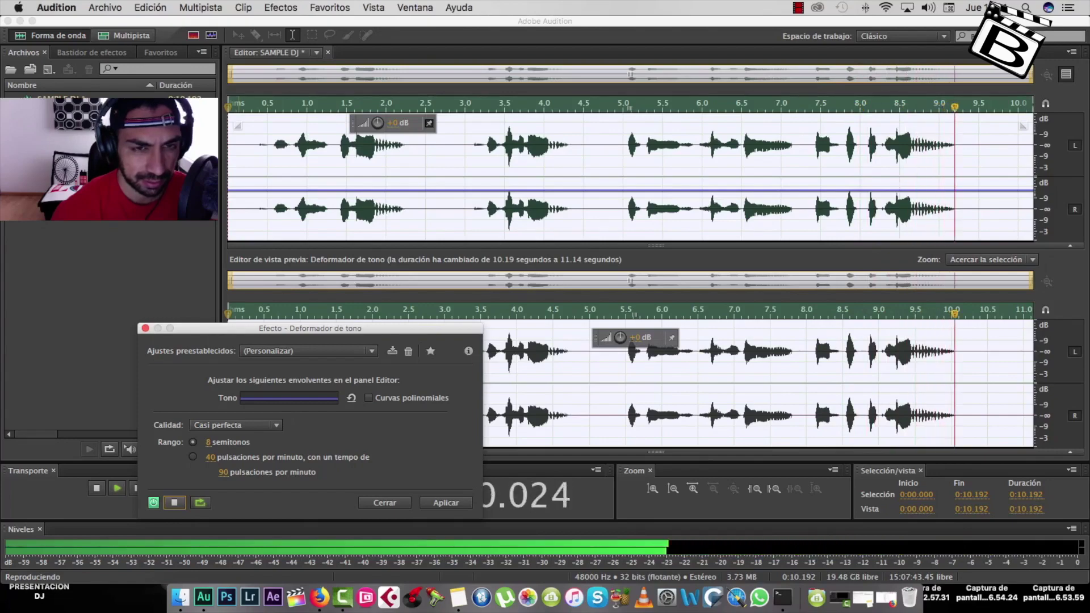
{"action": "left_click", "coordinate": [446, 502]}
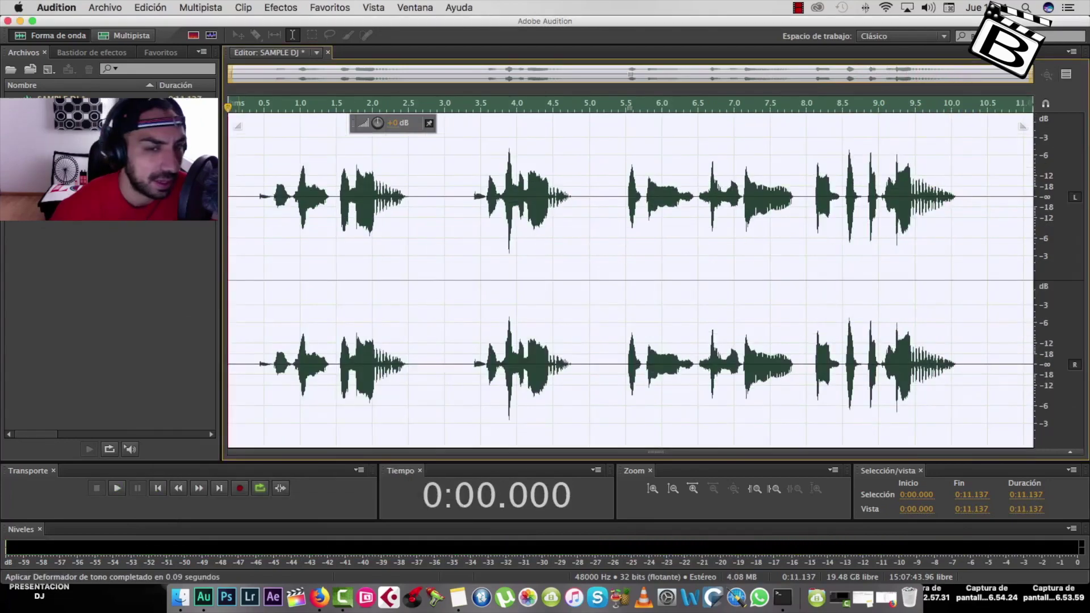
Select the second phrase, from about 3.23 to 5.10 s, and lower its pitch slightly further with the Pitch Bender in an 8-semitone range
{"action": "left_click", "coordinate": [466, 193]}
{"action": "key", "text": "space"}
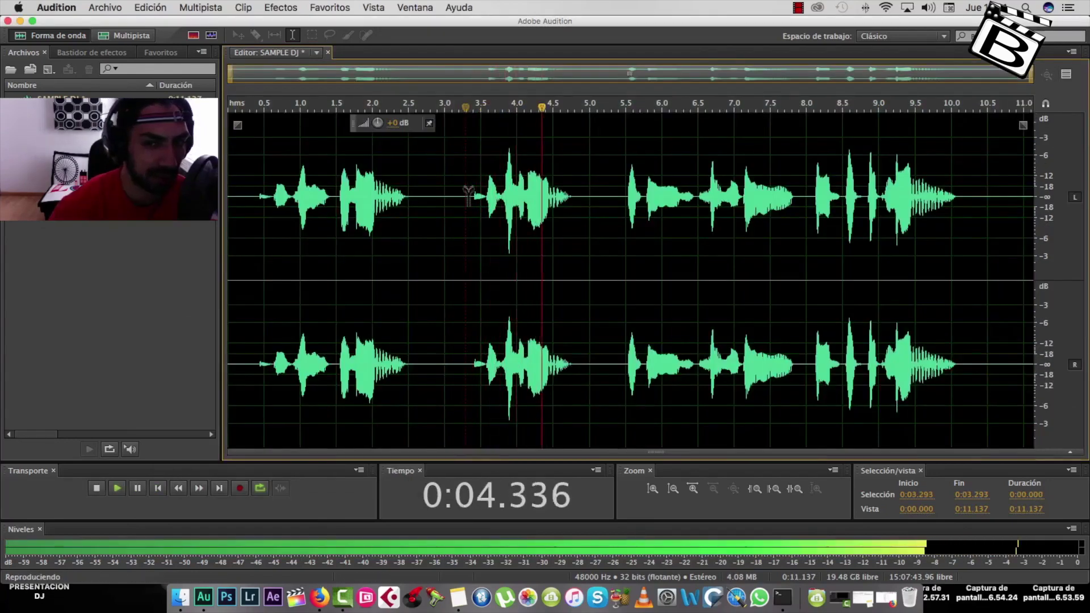
{"action": "left_click_drag", "start_coordinate": [461, 196], "coordinate": [595, 219]}
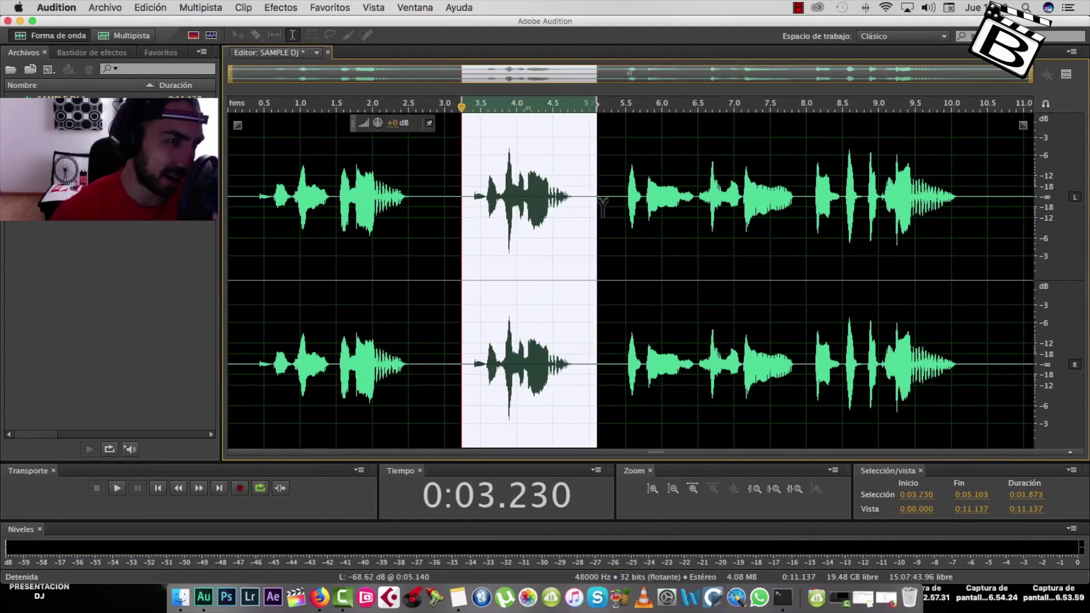
{"action": "left_click", "coordinate": [280, 7]}
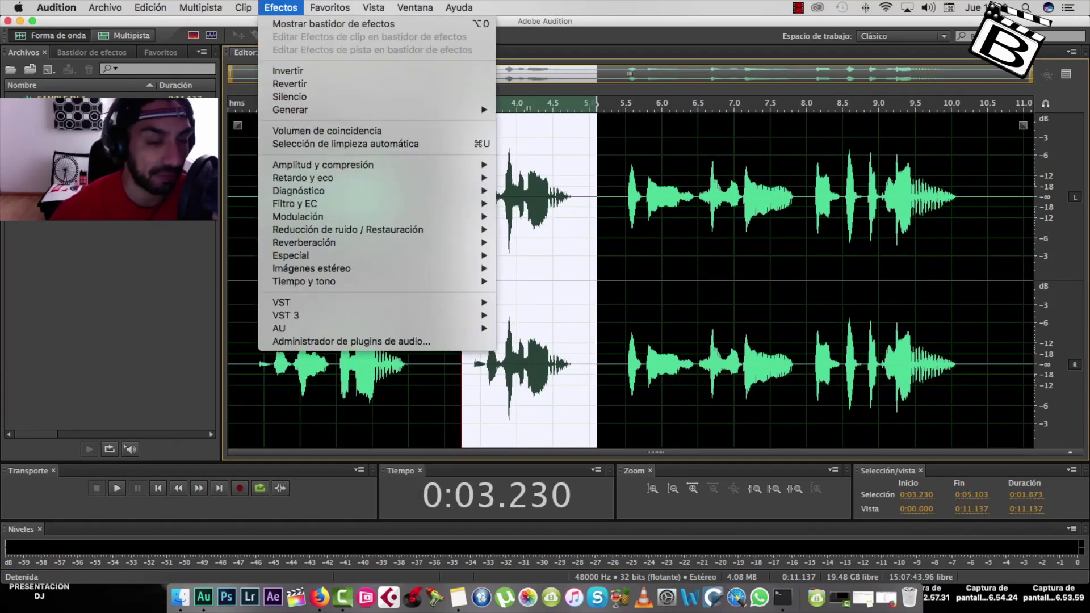
{"action": "mouse_move", "coordinate": [317, 243]}
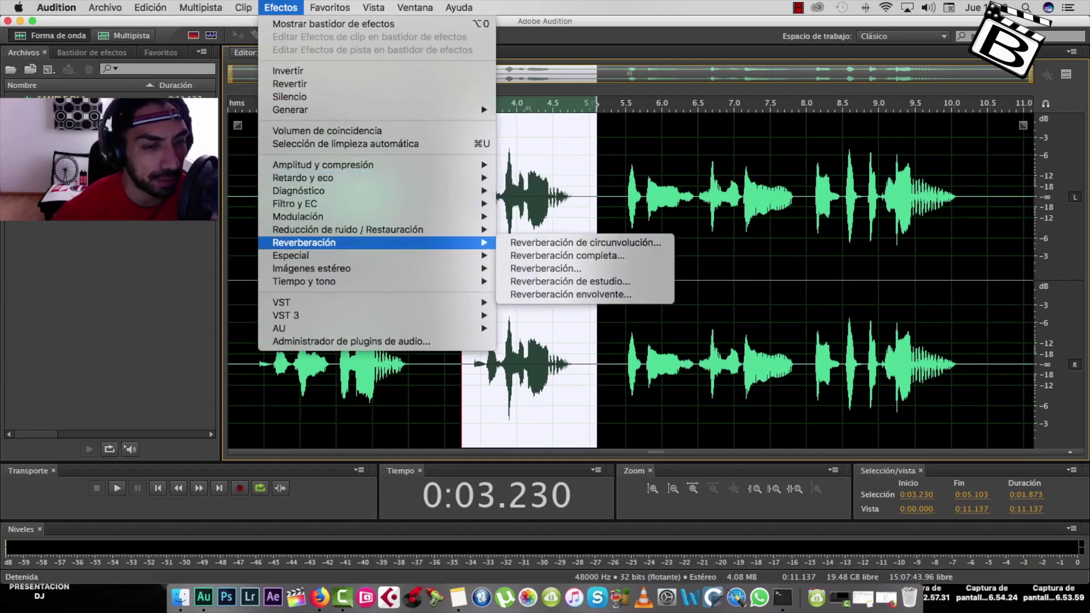
{"action": "mouse_move", "coordinate": [304, 282]}
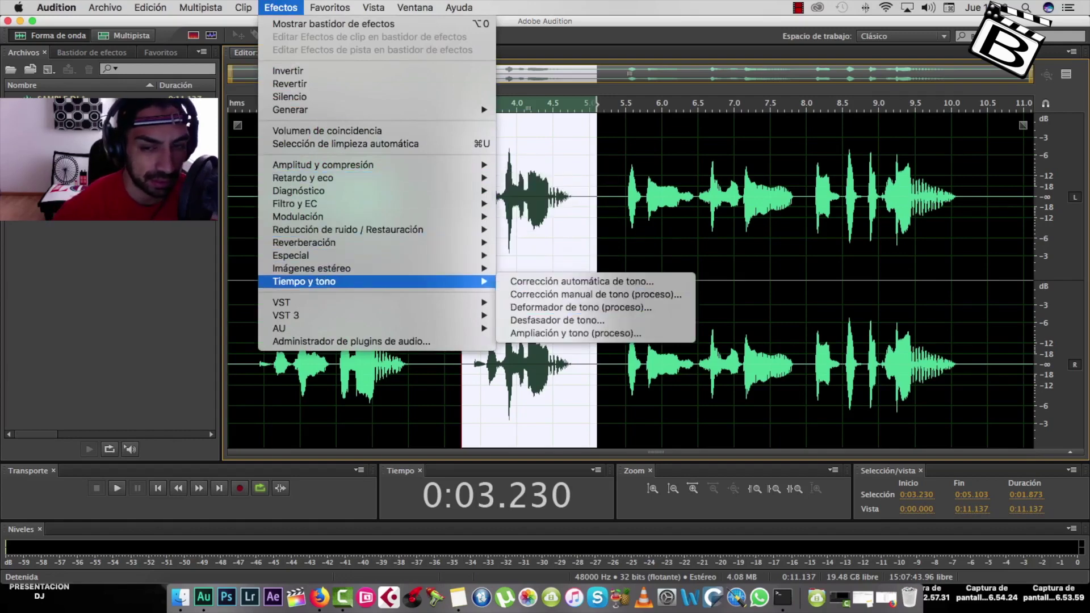
{"action": "left_click", "coordinate": [580, 307]}
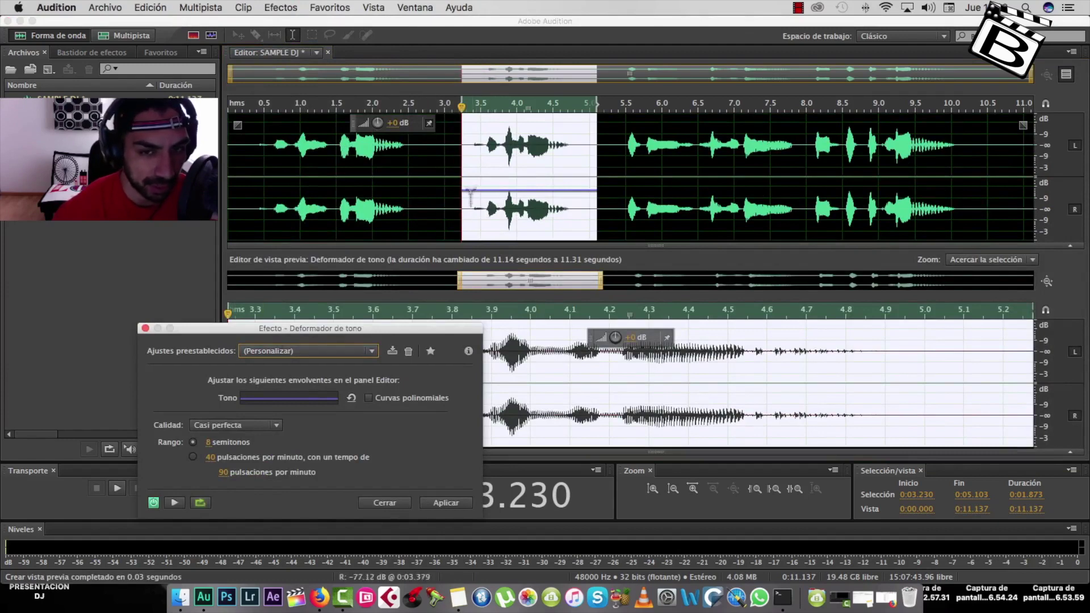
{"action": "left_click", "coordinate": [174, 502]}
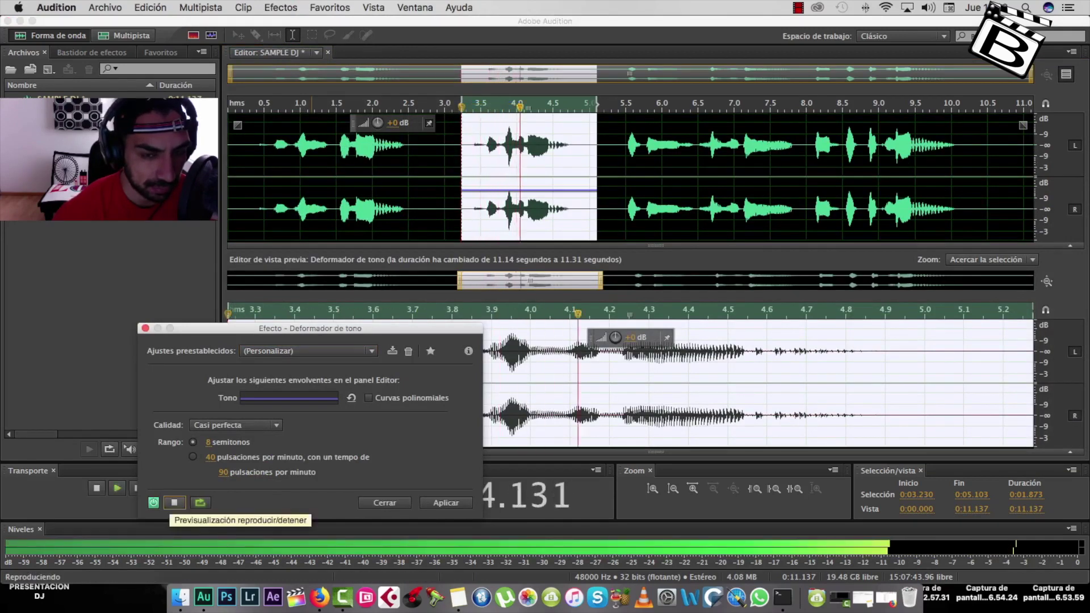
{"action": "left_click", "coordinate": [174, 503]}
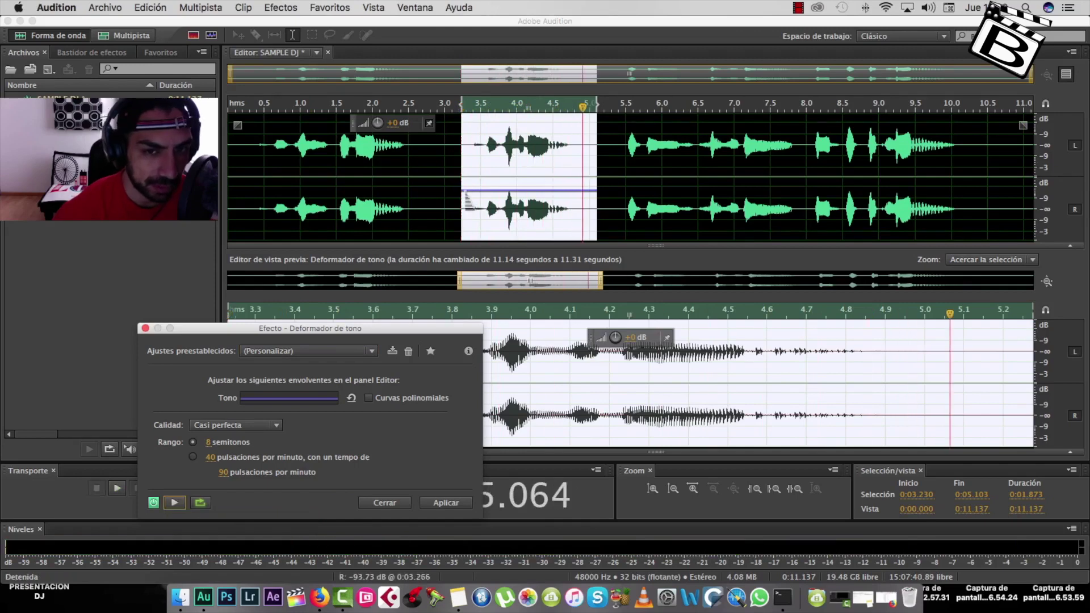
{"action": "left_click", "coordinate": [467, 193]}
{"action": "left_click_drag", "start_coordinate": [466, 199], "coordinate": [466, 203]}
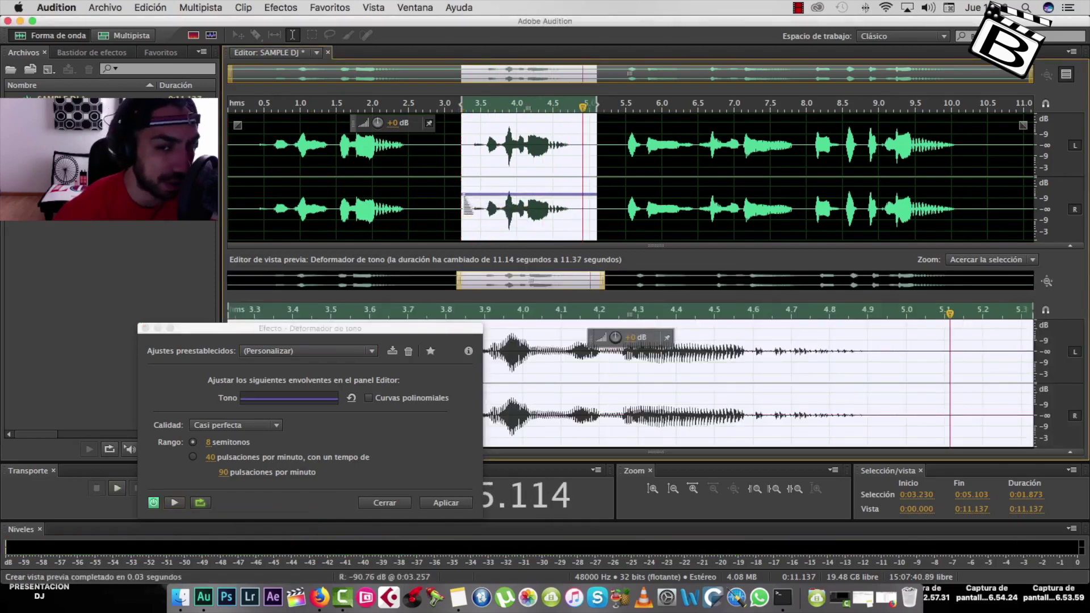
{"action": "left_click", "coordinate": [174, 502]}
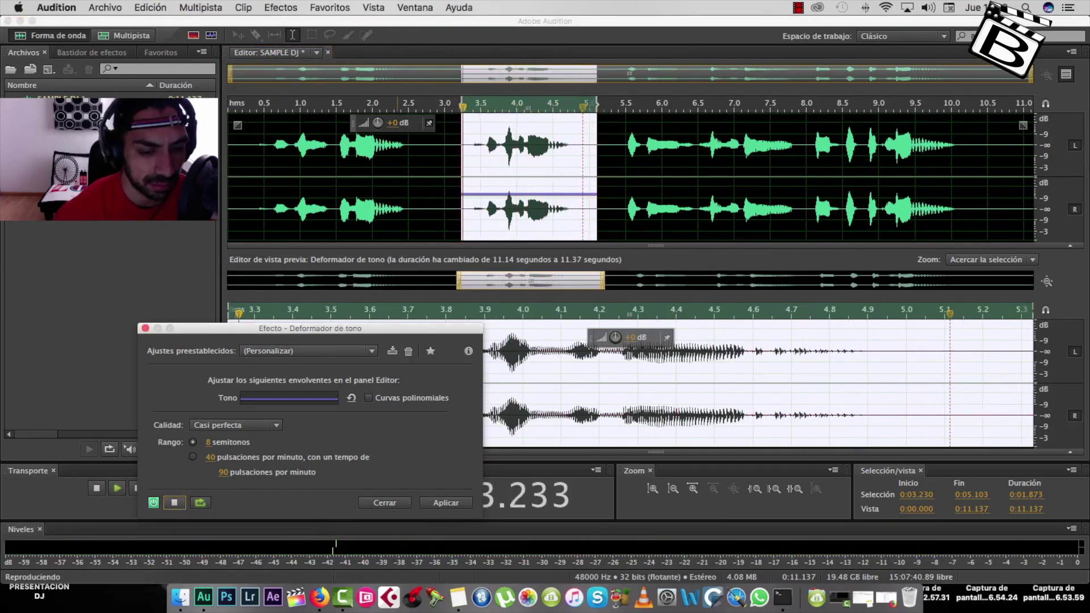
{"action": "key", "text": "Return"}
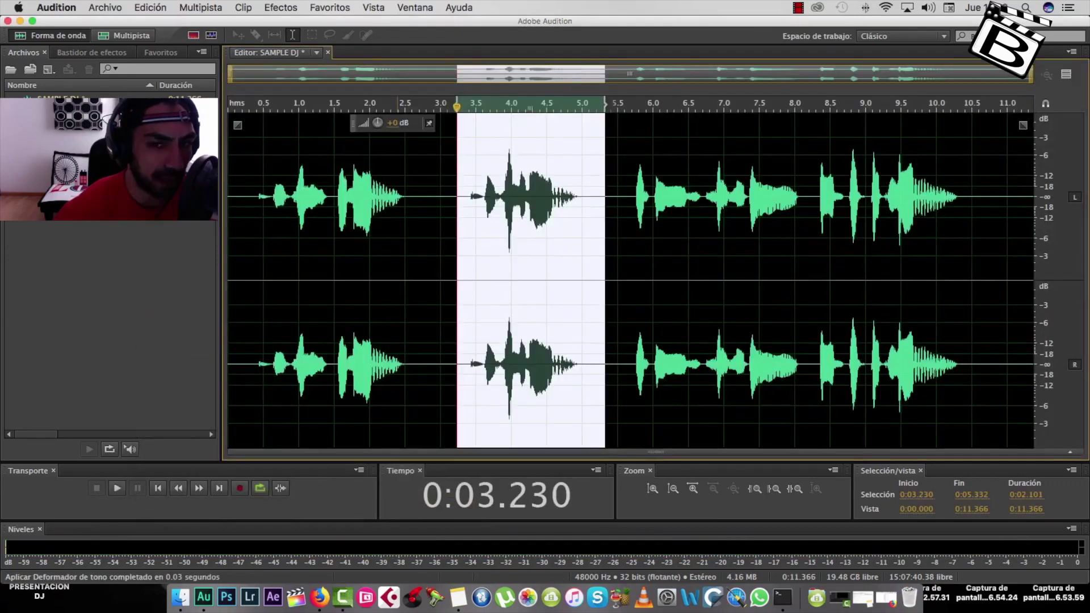
Play the recording back, then normalize all of it to -8 dB with all channels treated equally
{"action": "left_click", "coordinate": [256, 192]}
{"action": "key", "text": "space"}
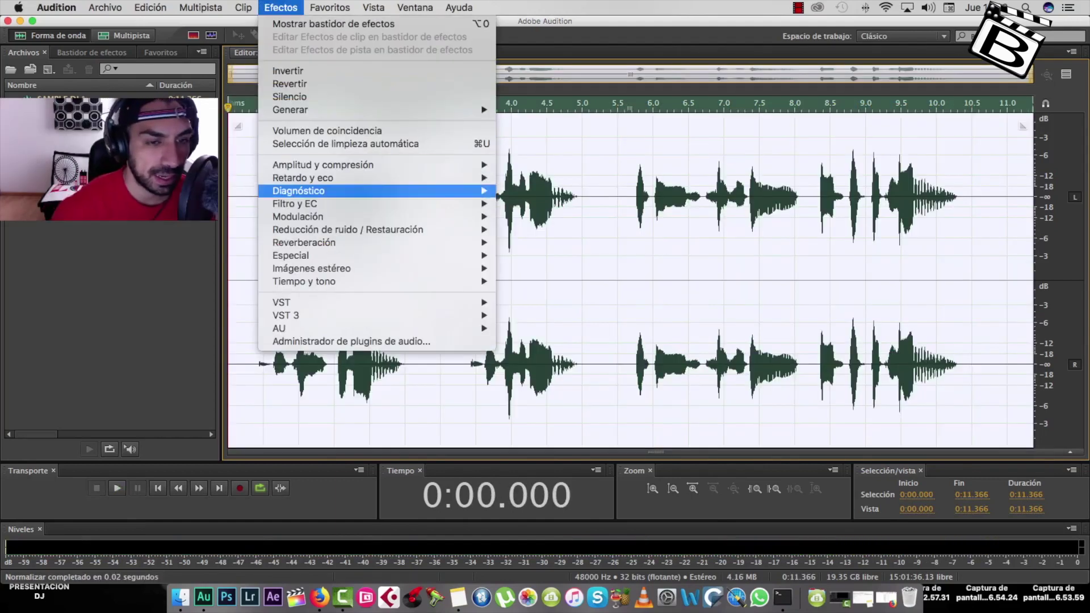
{"action": "mouse_move", "coordinate": [341, 190]}
{"action": "mouse_move", "coordinate": [341, 165]}
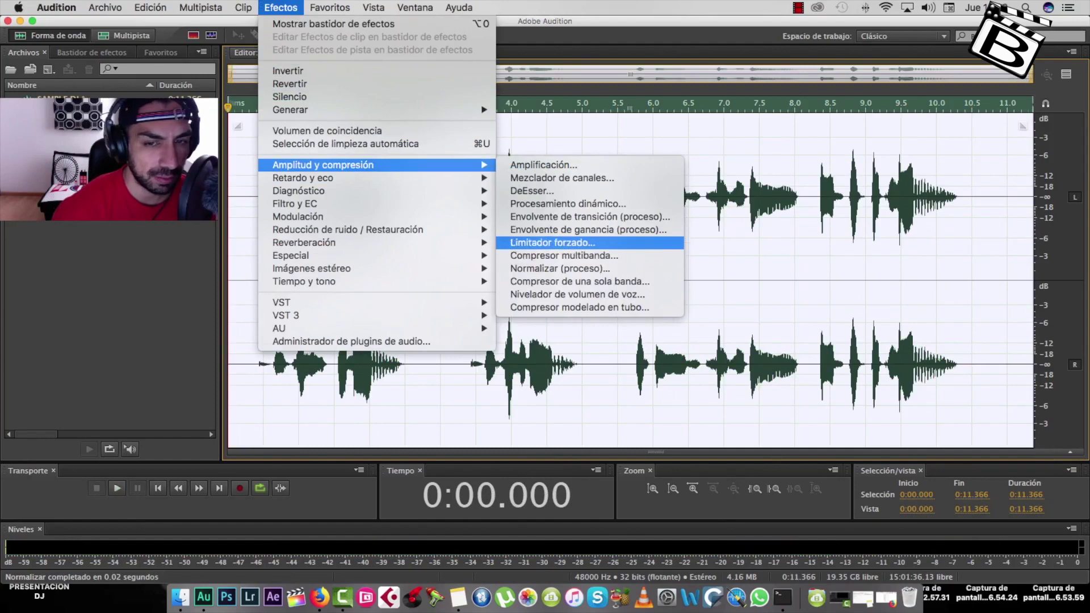
{"action": "left_click", "coordinate": [559, 268]}
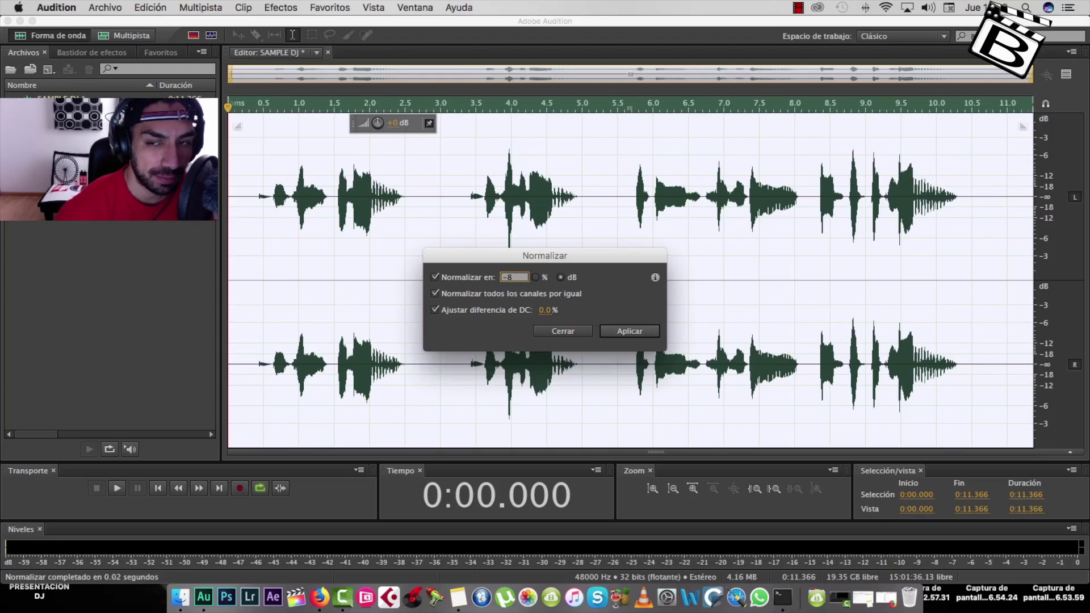
{"action": "key", "text": "Return"}
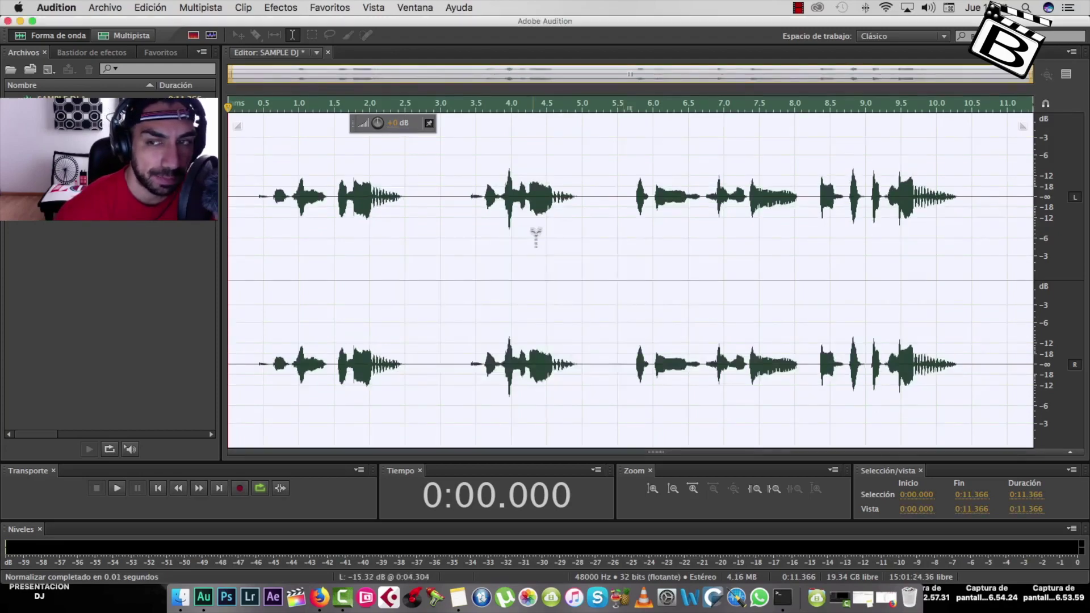
Apply the Multiband Compressor with the Emisión preset to the whole recording
{"action": "left_click", "coordinate": [533, 238]}
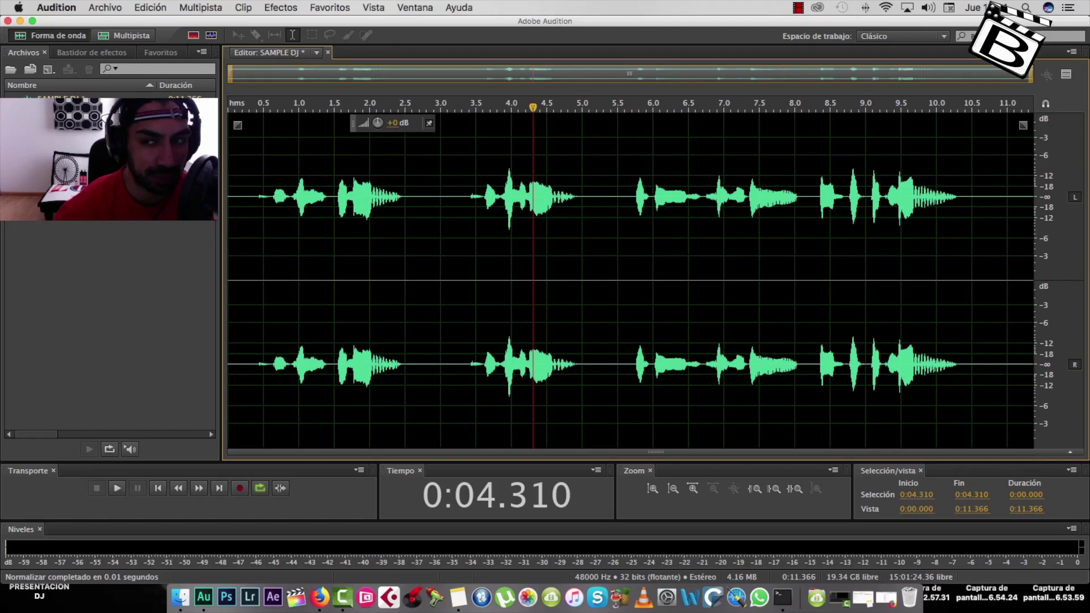
{"action": "left_click", "coordinate": [281, 8]}
{"action": "mouse_move", "coordinate": [340, 165]}
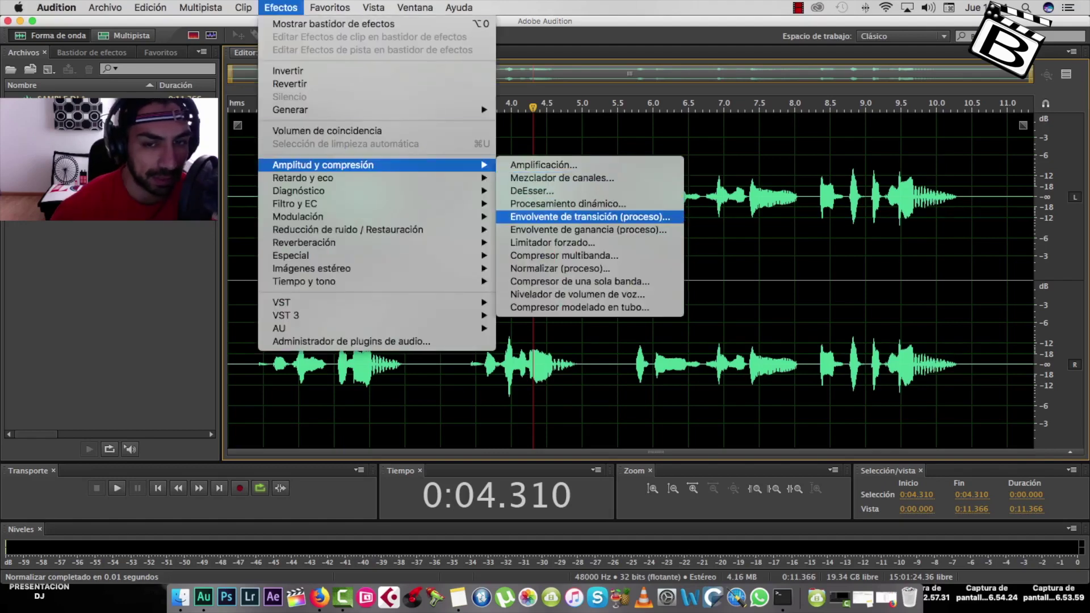
{"action": "key", "text": "Down"}
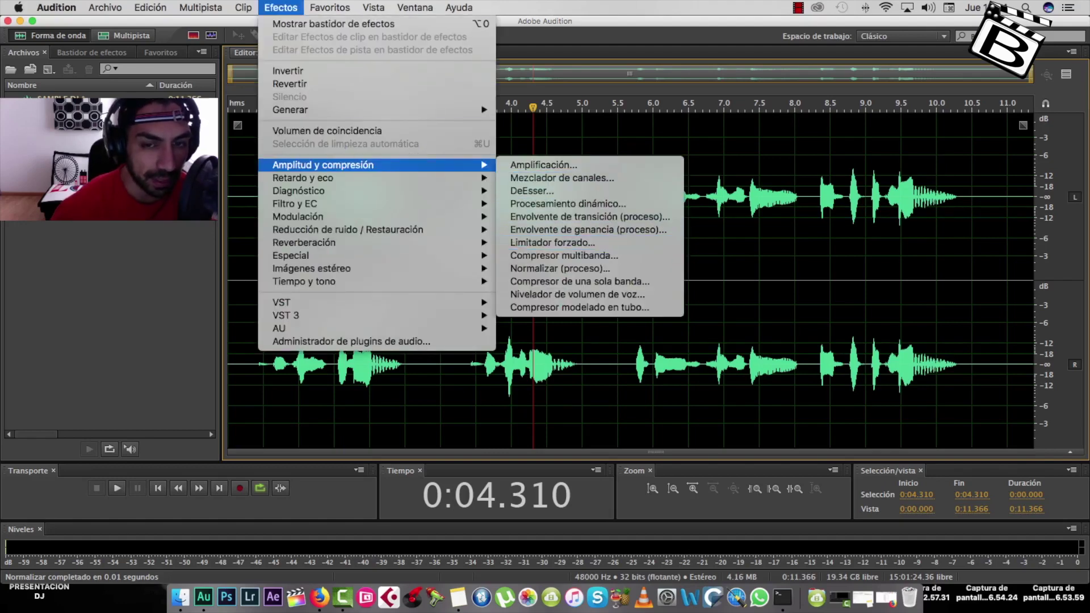
{"action": "key", "text": "Return"}
{"action": "key", "text": "space"}
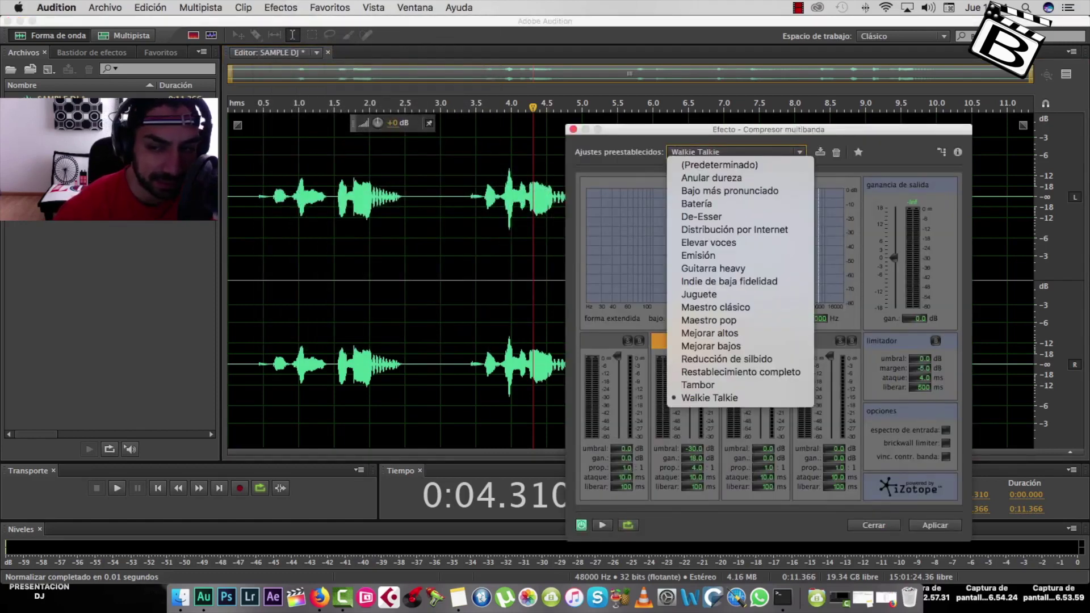
{"action": "key", "text": "Down"}
{"action": "key", "text": "Down"}
{"action": "key", "text": "Down"}
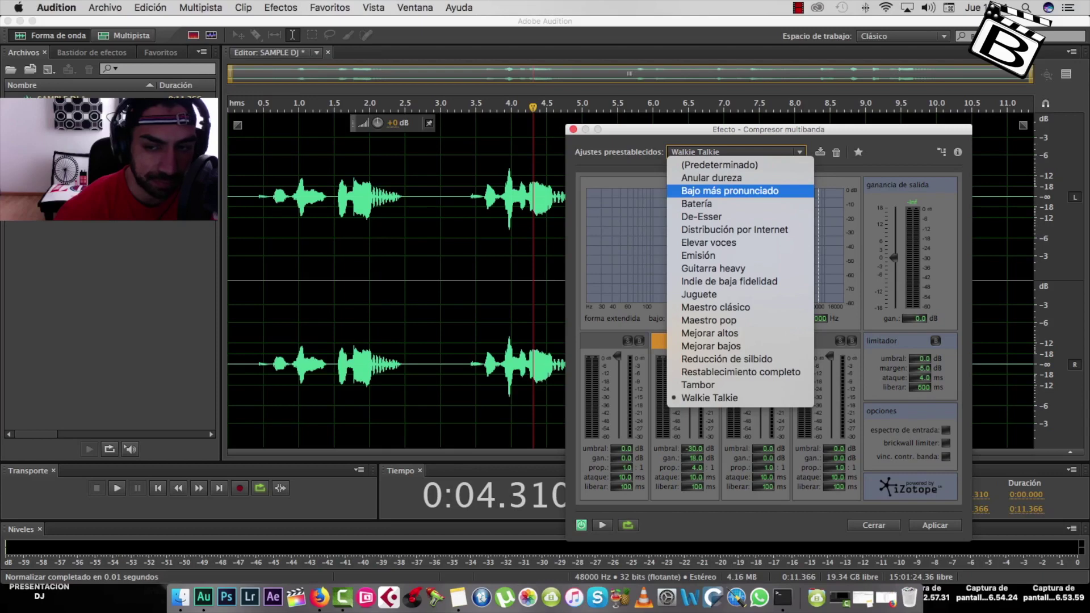
{"action": "key", "text": "Down"}
{"action": "key", "text": "Down"}
{"action": "key", "text": "Down"}
{"action": "key", "text": "Down"}
{"action": "key", "text": "Down"}
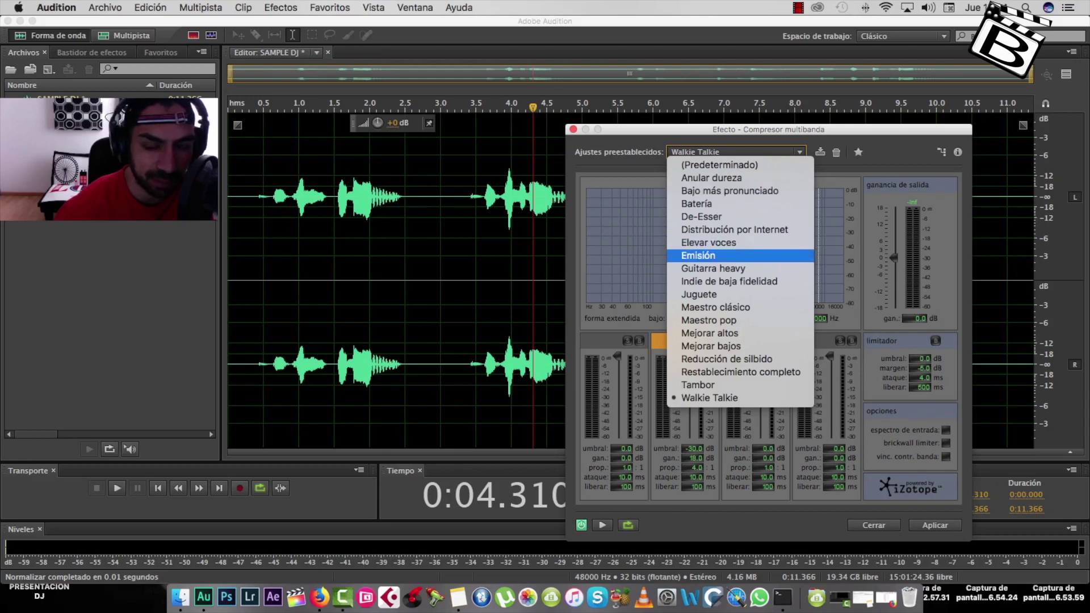
{"action": "key", "text": "Return"}
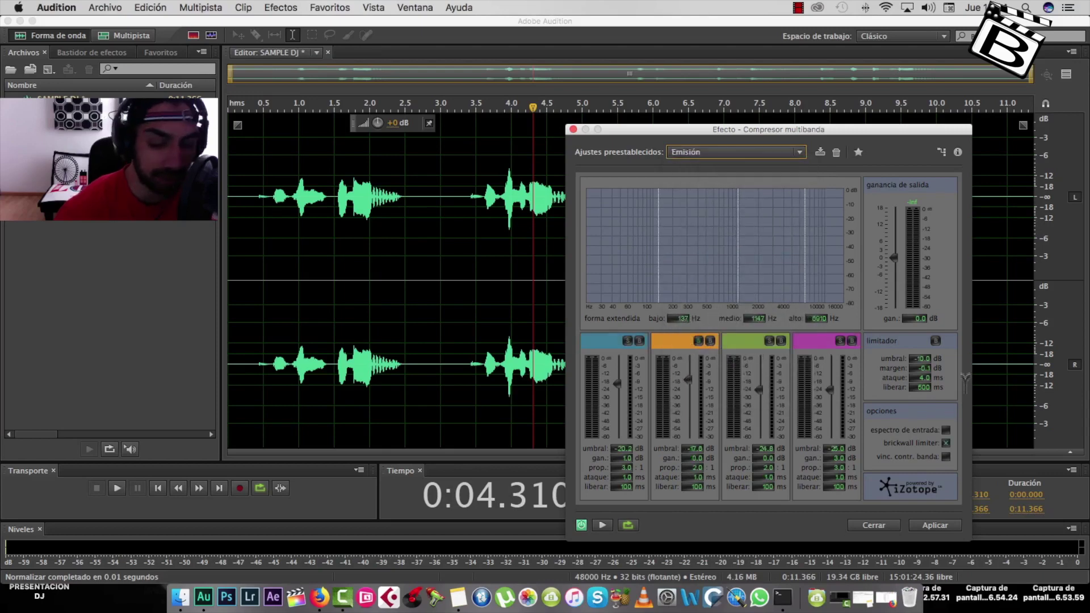
{"action": "key", "text": "Return"}
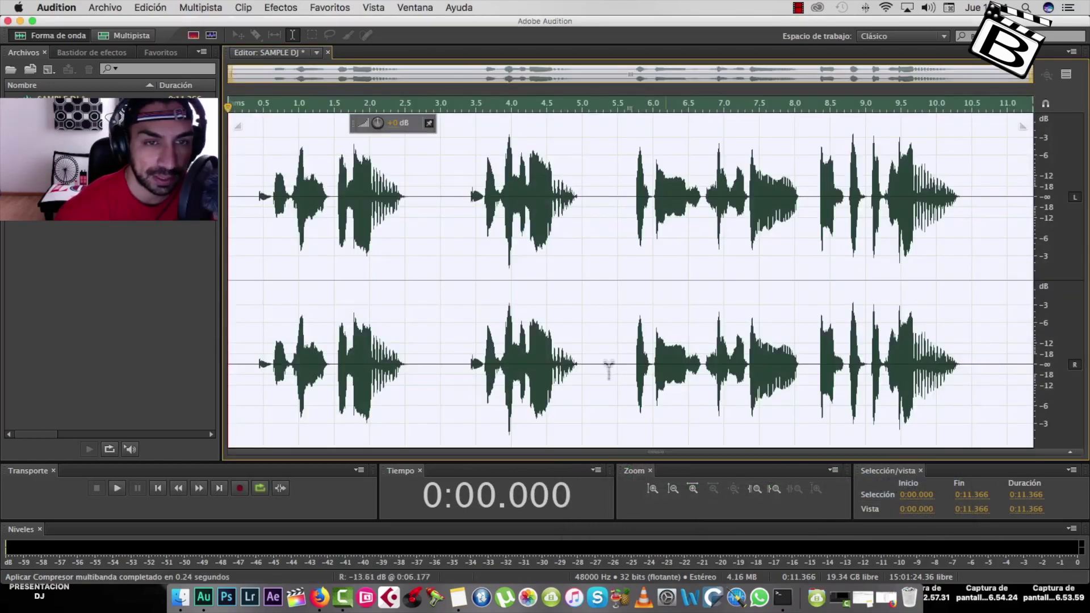
Play the compressed recording from about 0.4 s to its end and replay the first phrase
{"action": "left_click", "coordinate": [259, 196]}
{"action": "key", "text": "space"}
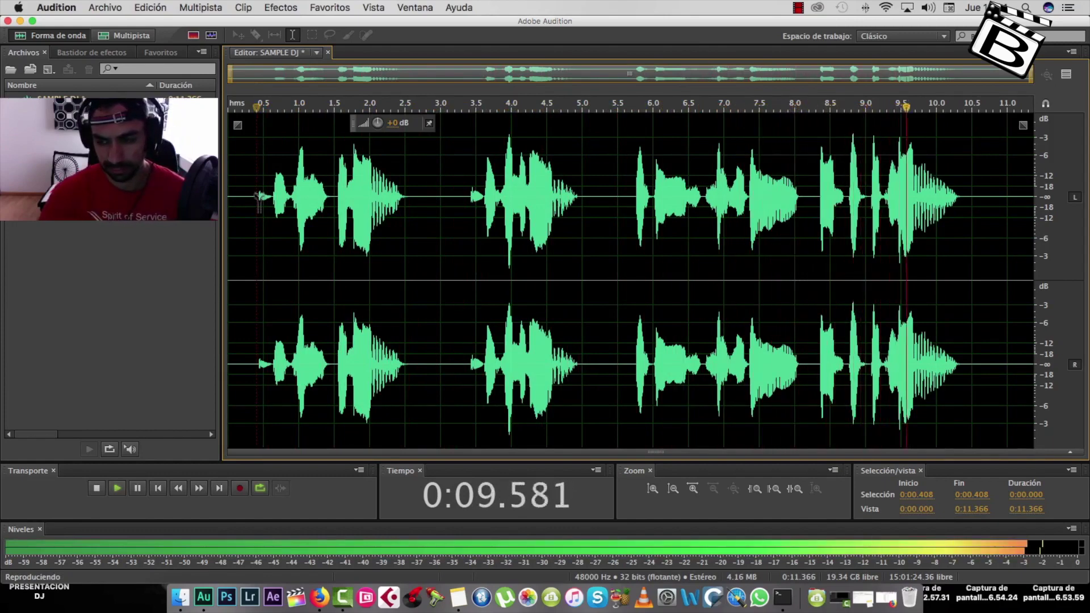
{"action": "key", "text": "space"}
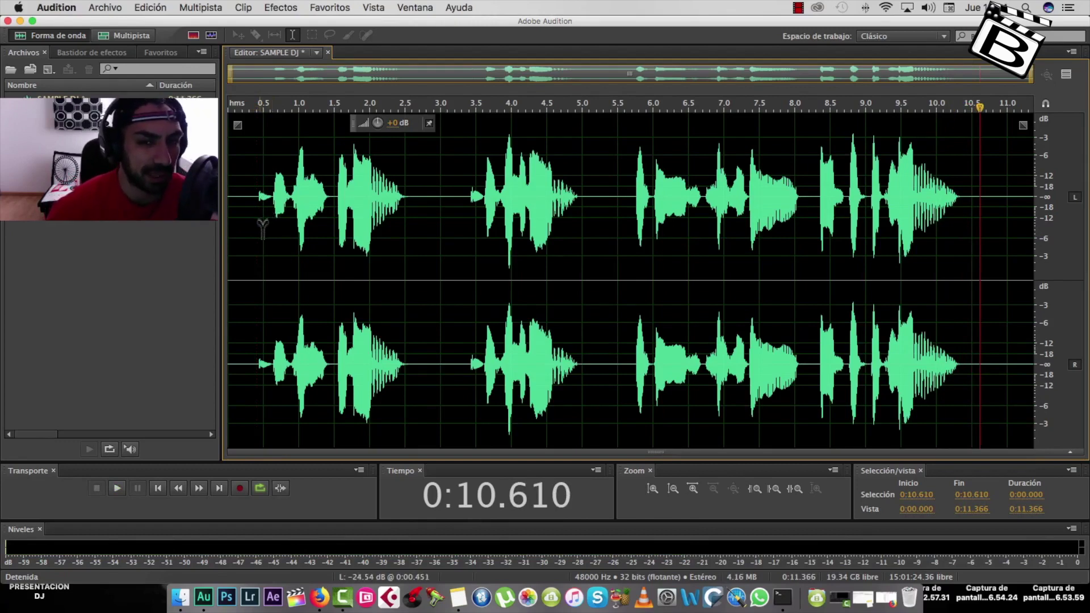
{"action": "left_click", "coordinate": [258, 211]}
{"action": "key", "text": "space"}
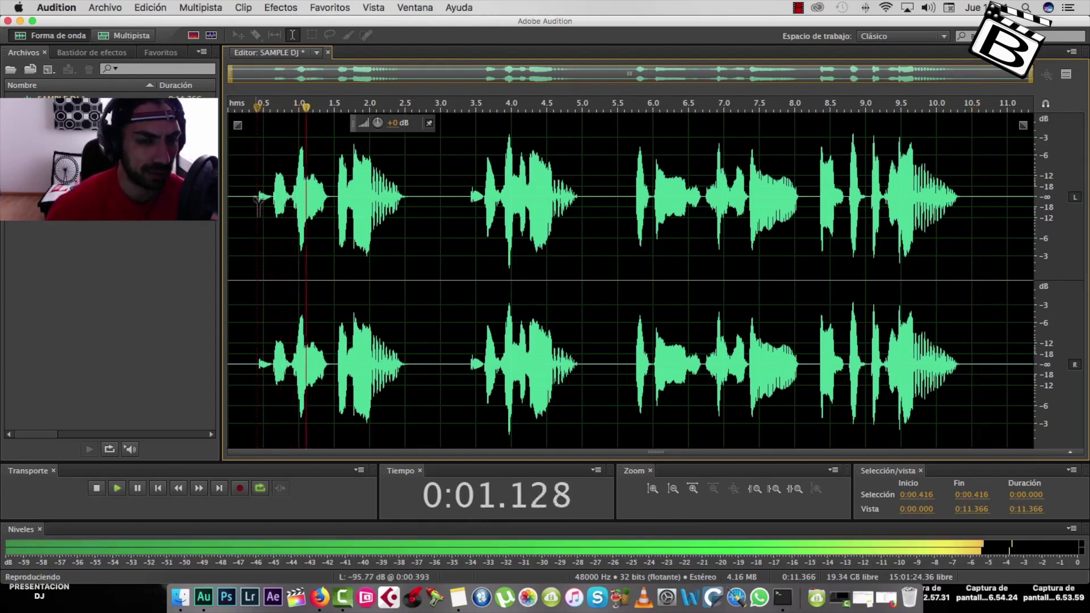
{"action": "key", "text": "space"}
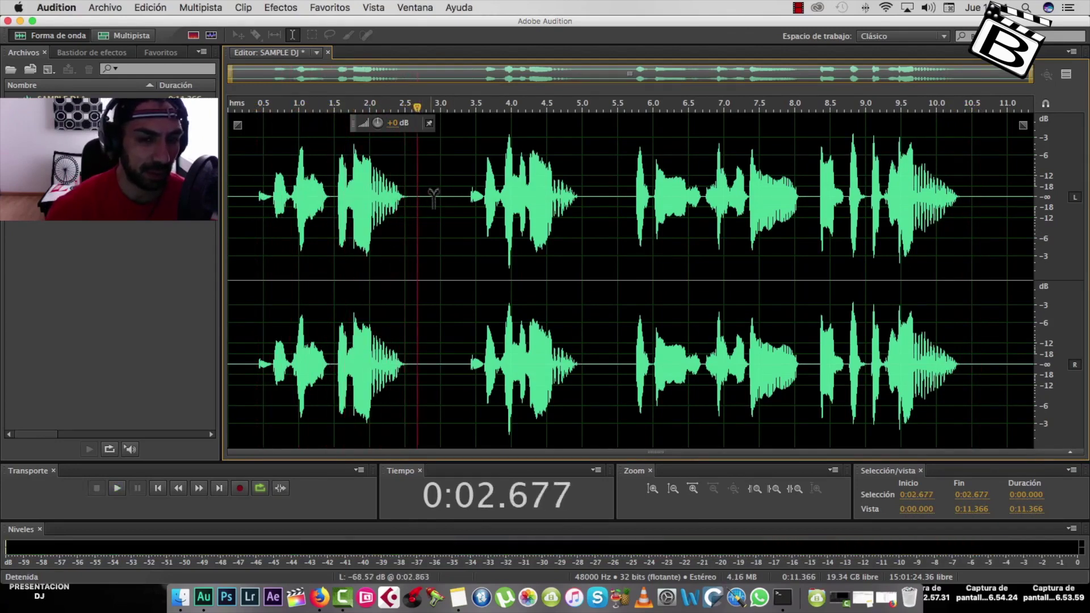
Apply Analog Delay in Analógico mode to the first phrase, from 0 to about 3.04 s, with a 22 ms delay and 14% feedback
{"action": "left_click_drag", "start_coordinate": [443, 195], "coordinate": [228, 196]}
{"action": "left_click", "coordinate": [280, 7]}
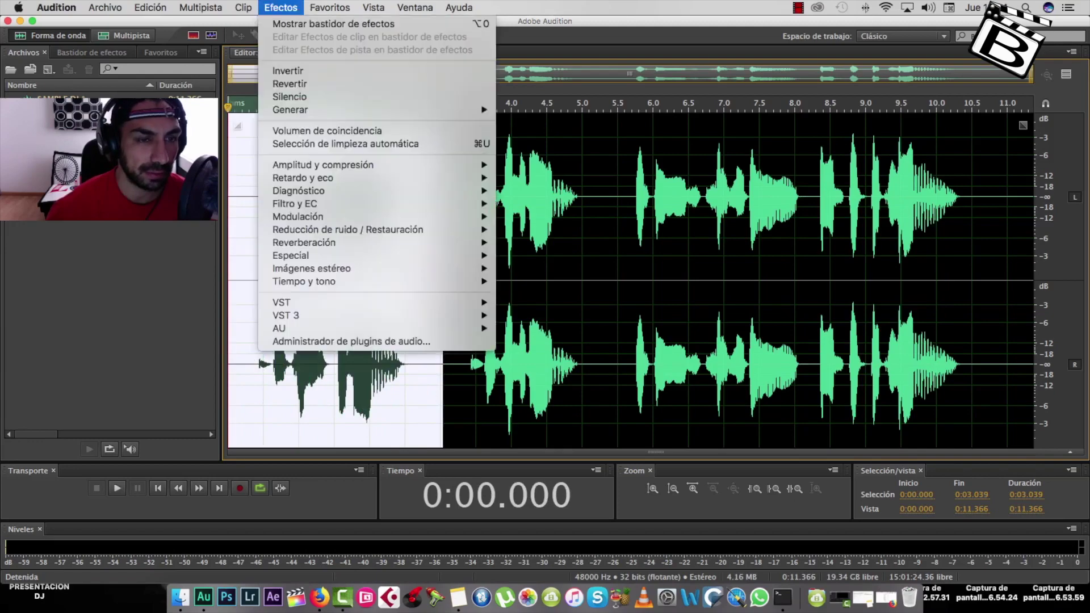
{"action": "left_click", "coordinate": [542, 178]}
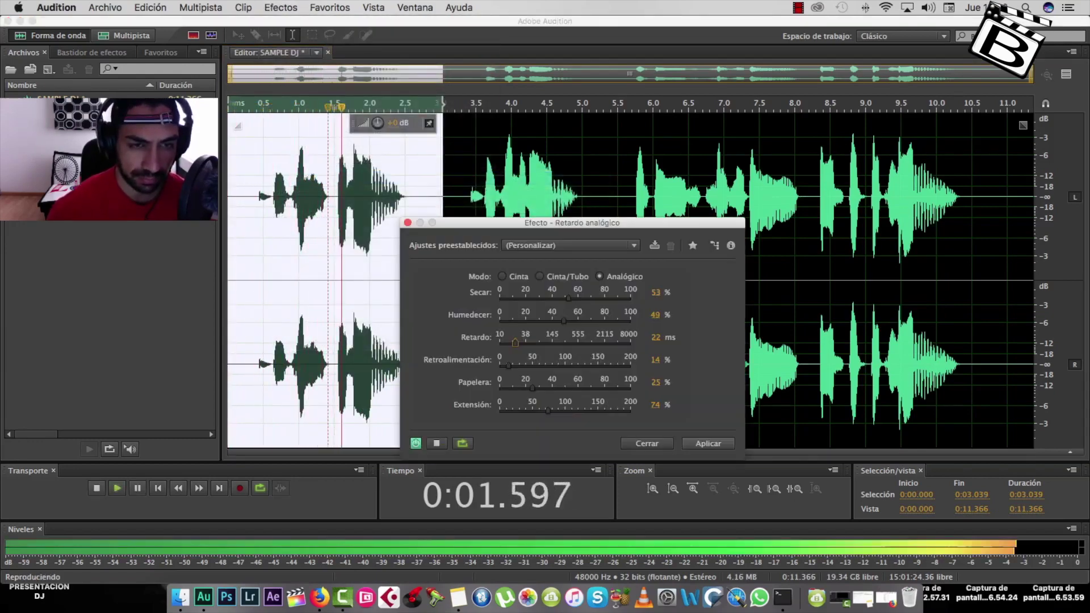
{"action": "key", "text": "space"}
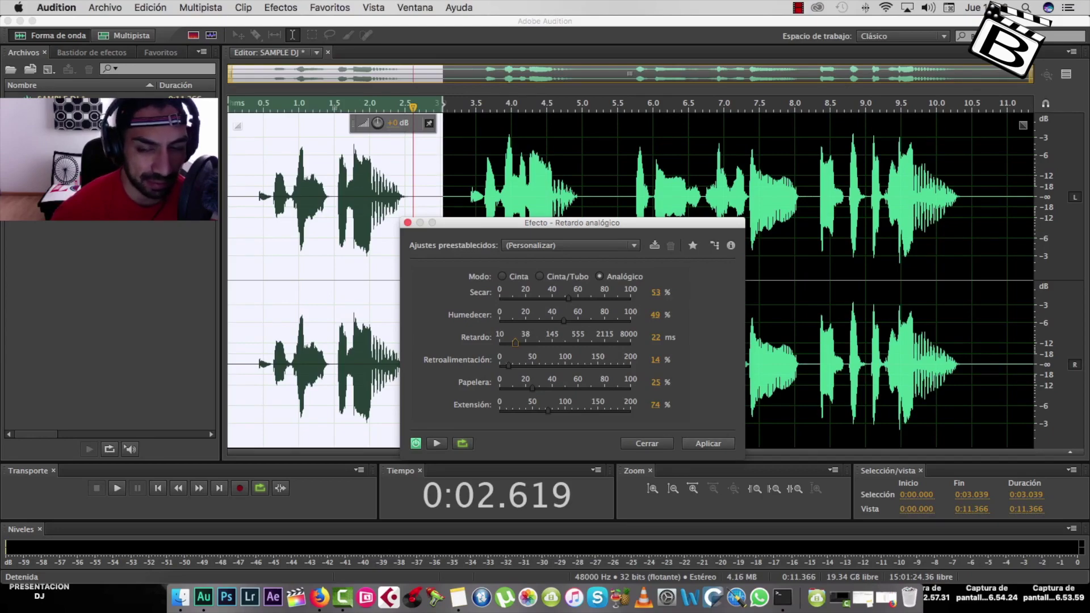
{"action": "left_click", "coordinate": [707, 443]}
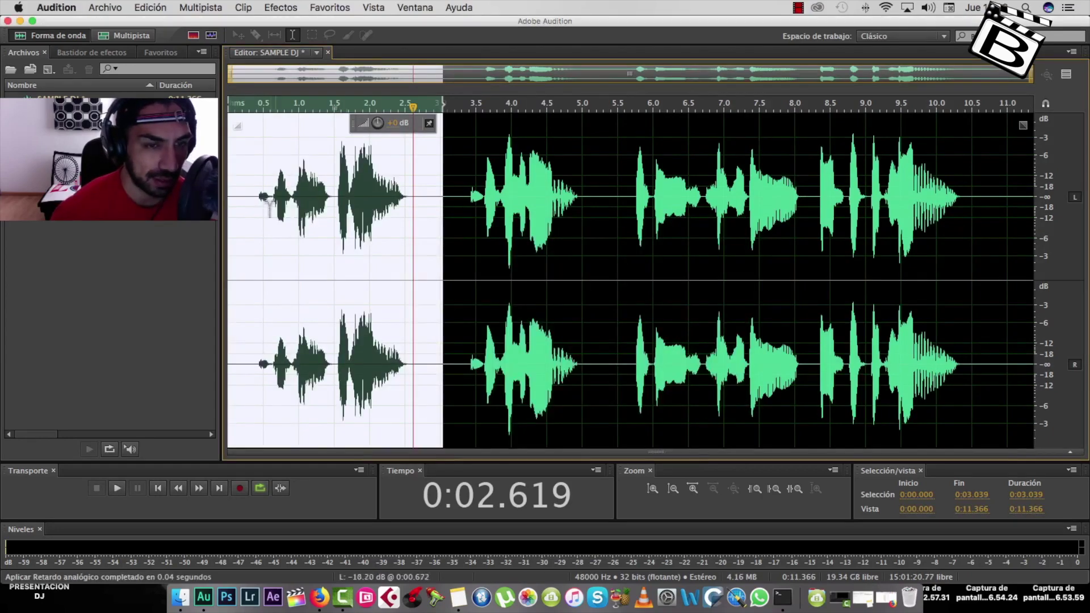
Play the delayed first phrase from about 0.34 s to its end
{"action": "left_click", "coordinate": [251, 195]}
{"action": "key", "text": "space"}
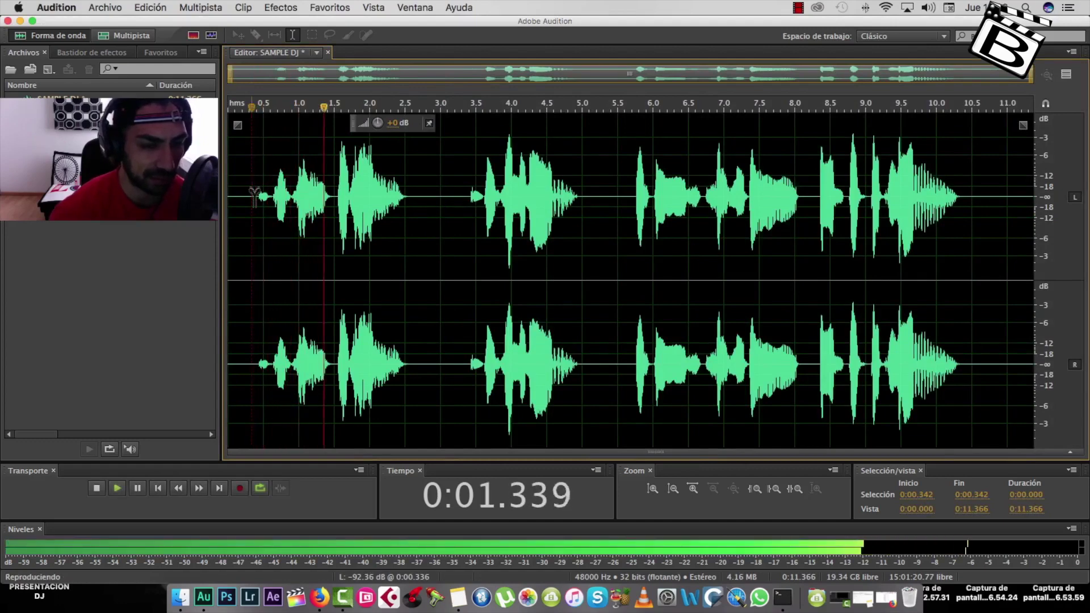
{"action": "key", "text": "space"}
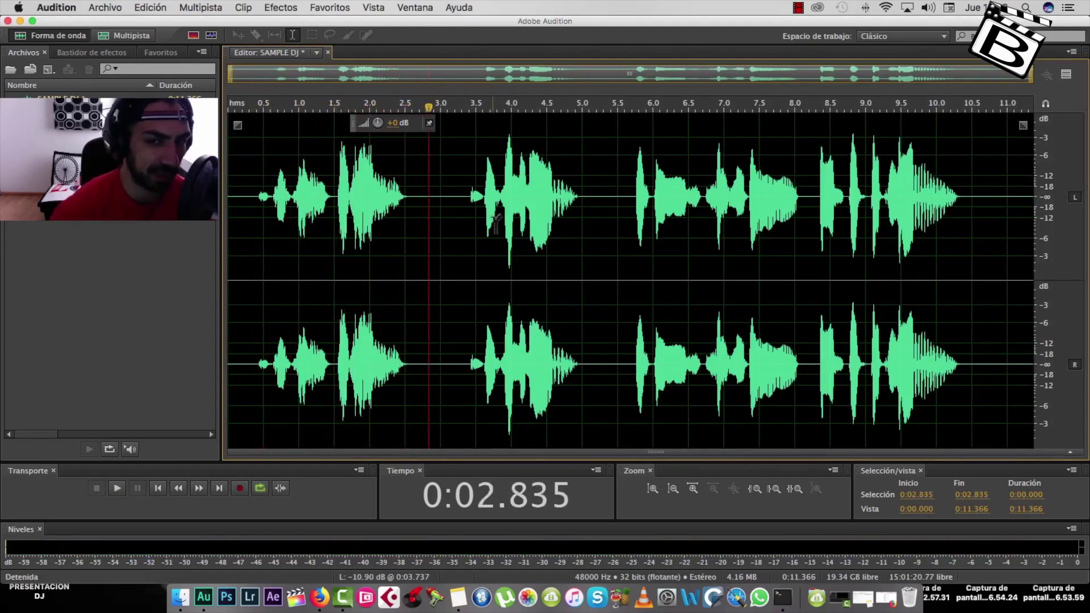
Play the second phrase from about 3.39 s, and replay it from its second syllable at about 3.62 s
{"action": "left_click", "coordinate": [467, 209]}
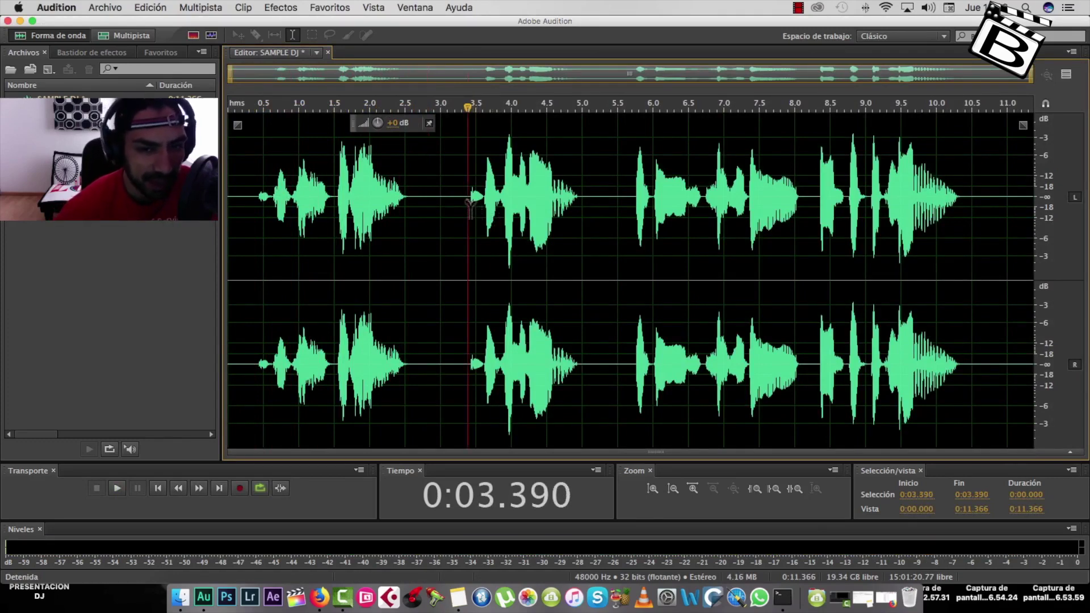
{"action": "key", "text": "space"}
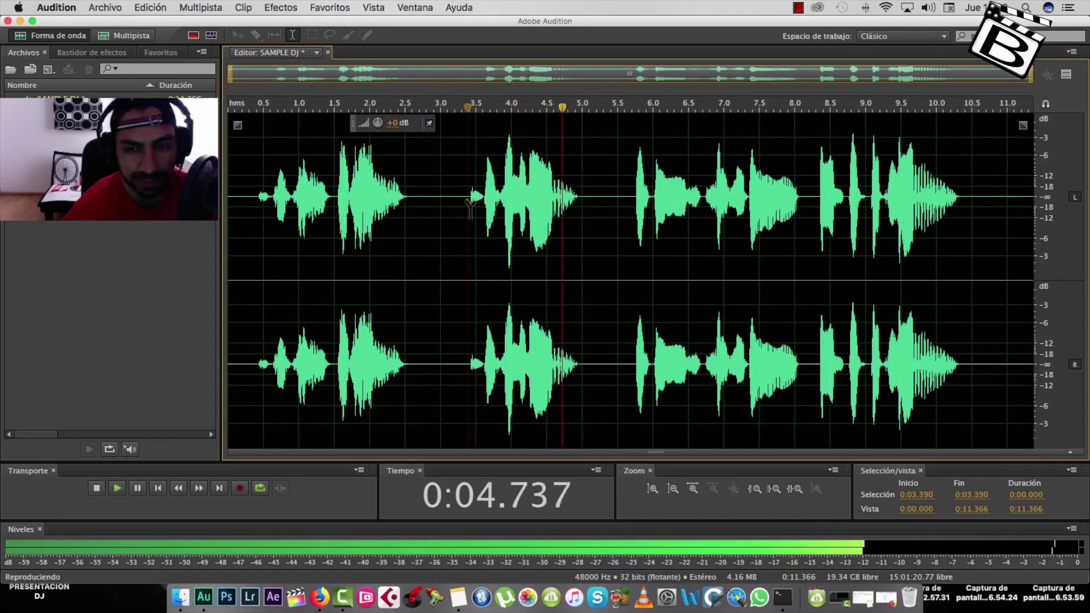
{"action": "key", "text": "space"}
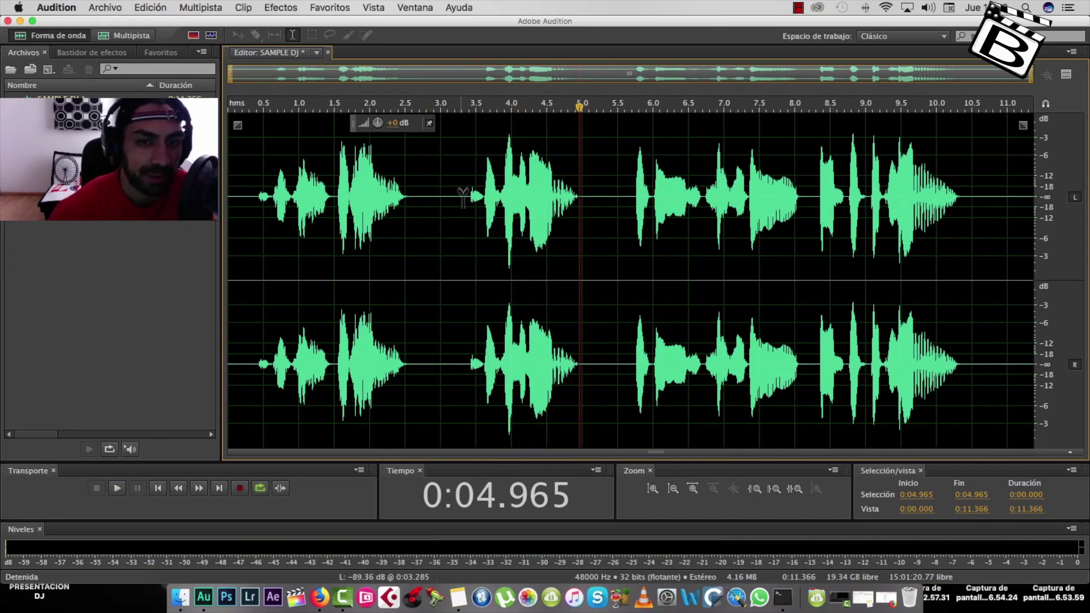
{"action": "left_click", "coordinate": [484, 187]}
{"action": "key", "text": "space"}
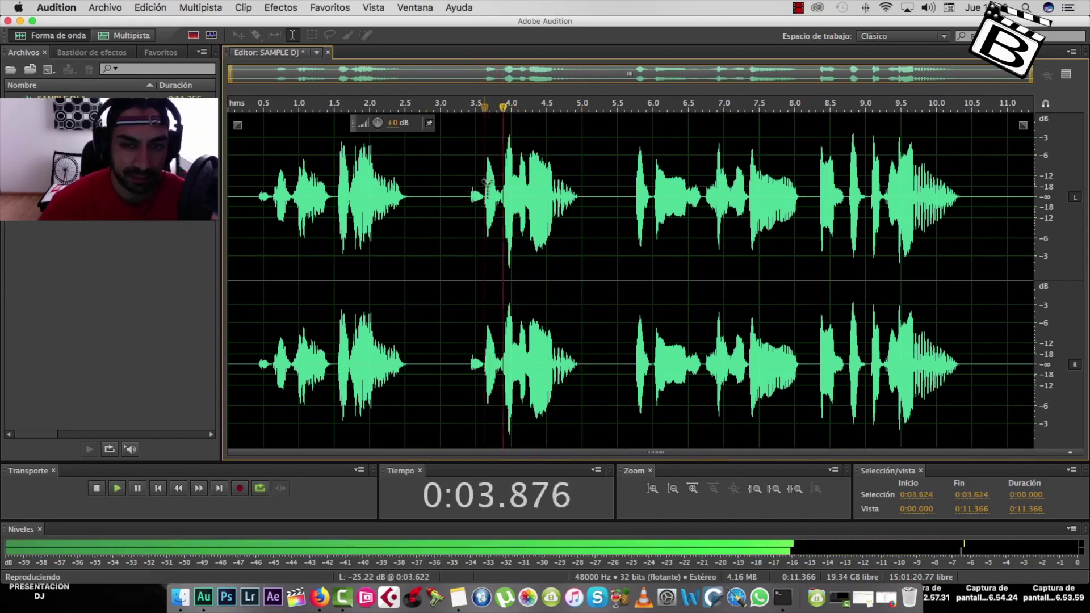
{"action": "key", "text": "space"}
Copy the second phrase's roughly 0.23 s syllable and paste one copy right before it, at about 3.625 s
{"action": "left_click_drag", "start_coordinate": [500, 190], "coordinate": [484, 192]}
{"action": "key", "text": "super+c"}
{"action": "key", "text": "equal"}
{"action": "left_click", "coordinate": [535, 267]}
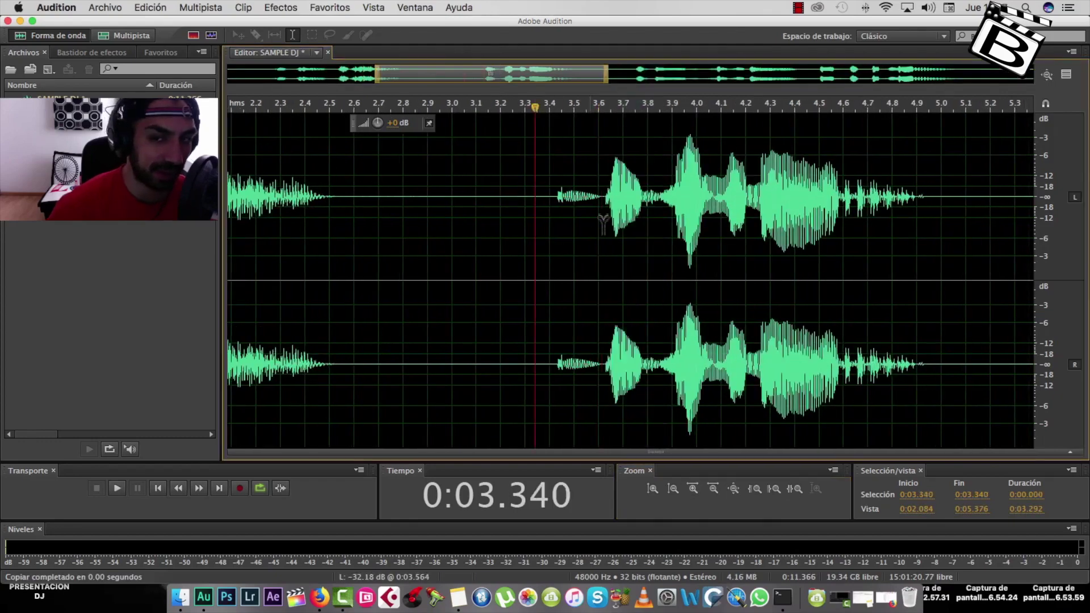
{"action": "left_click", "coordinate": [605, 195]}
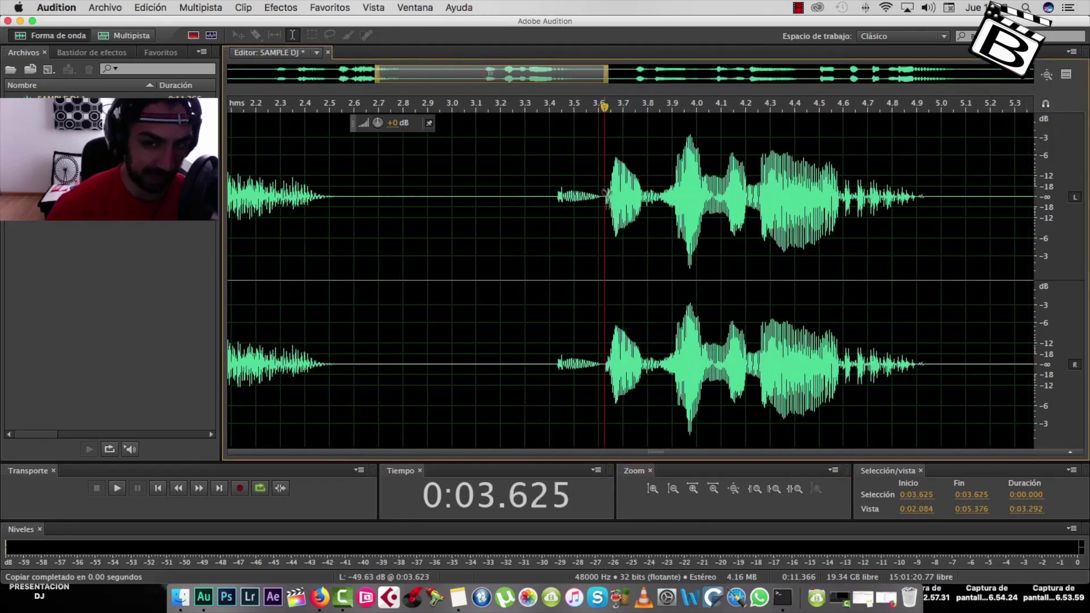
{"action": "key", "text": "super+v"}
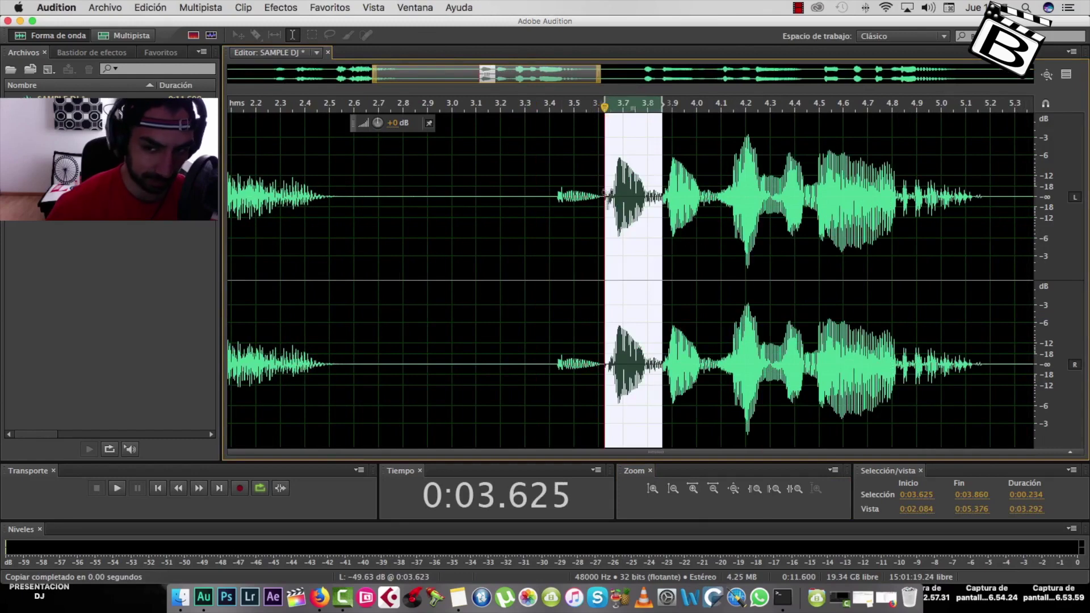
Paste the copied syllable seven more times at about 3.63 s, right before the repeated syllables, to build a stutter
{"action": "left_click", "coordinate": [597, 227]}
{"action": "left_click", "coordinate": [606, 196]}
{"action": "key", "text": "super+v"}
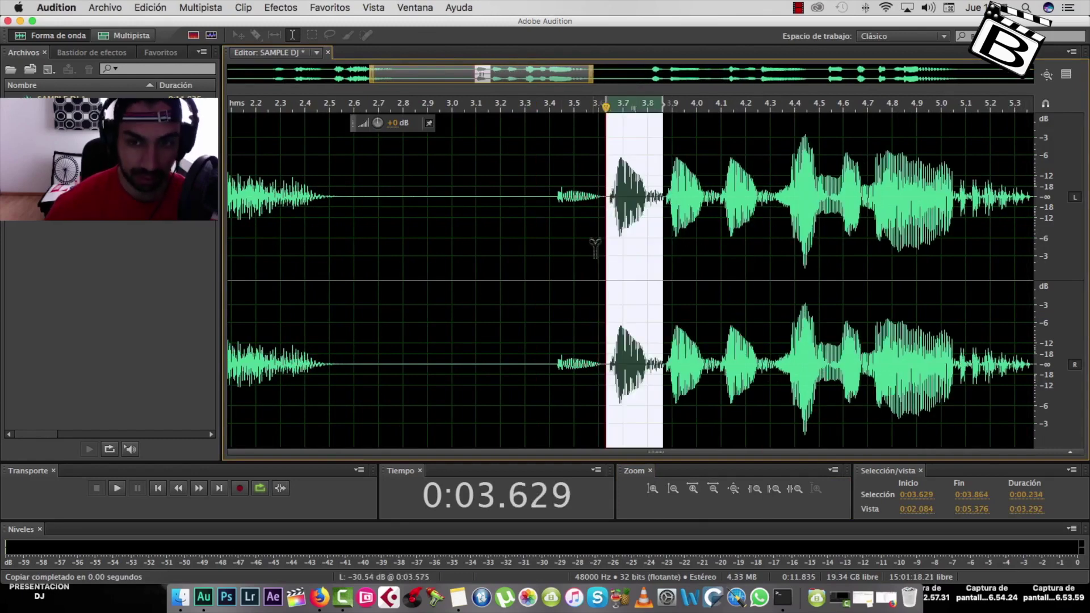
{"action": "left_click", "coordinate": [594, 241]}
{"action": "left_click", "coordinate": [606, 199]}
{"action": "key", "text": "super+v"}
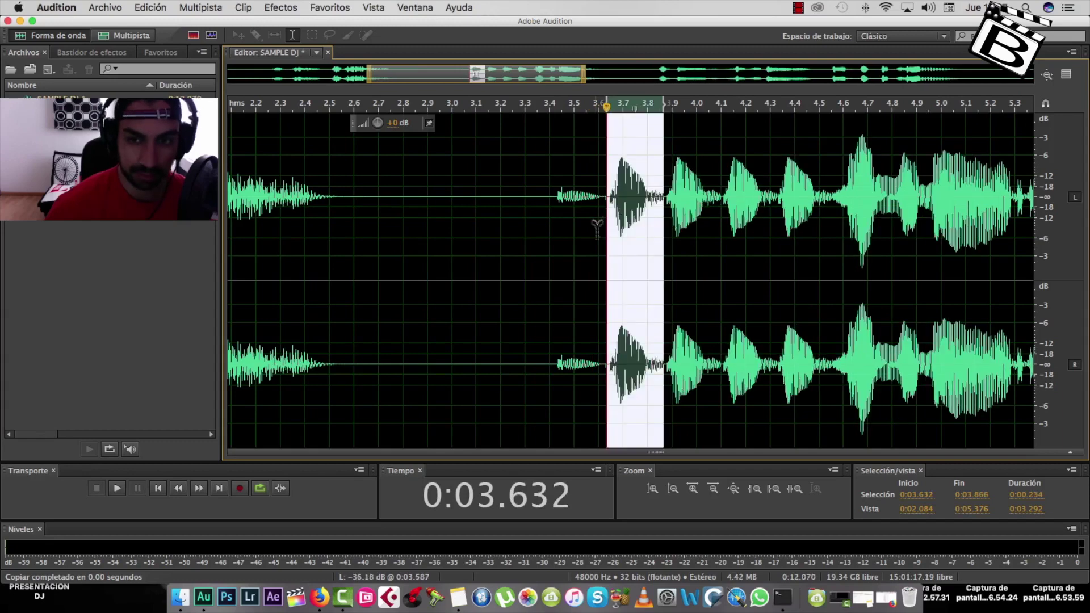
{"action": "left_click", "coordinate": [594, 227]}
{"action": "left_click", "coordinate": [607, 197]}
{"action": "key", "text": "super+v"}
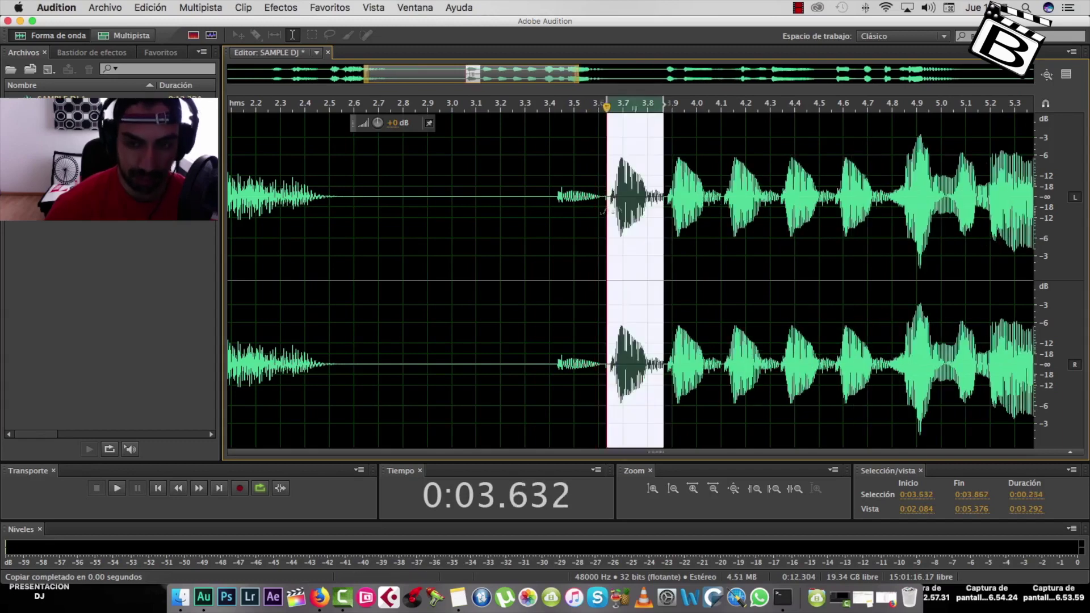
{"action": "left_click", "coordinate": [595, 233]}
{"action": "left_click", "coordinate": [606, 199]}
{"action": "key", "text": "super+v"}
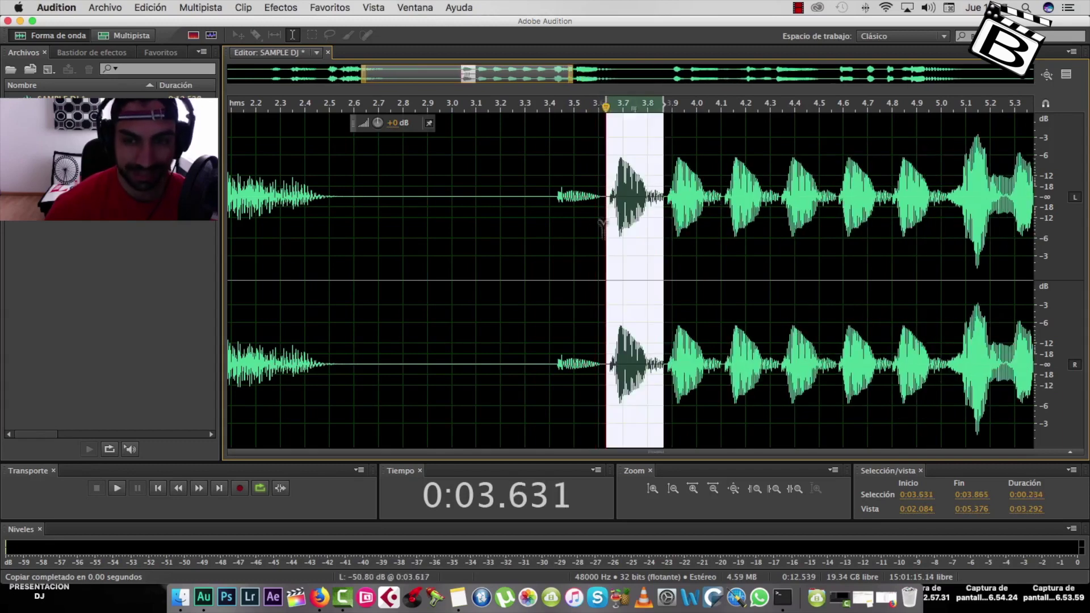
{"action": "left_click", "coordinate": [595, 244]}
{"action": "left_click", "coordinate": [606, 199]}
{"action": "key", "text": "super+v"}
{"action": "left_click", "coordinate": [597, 218]}
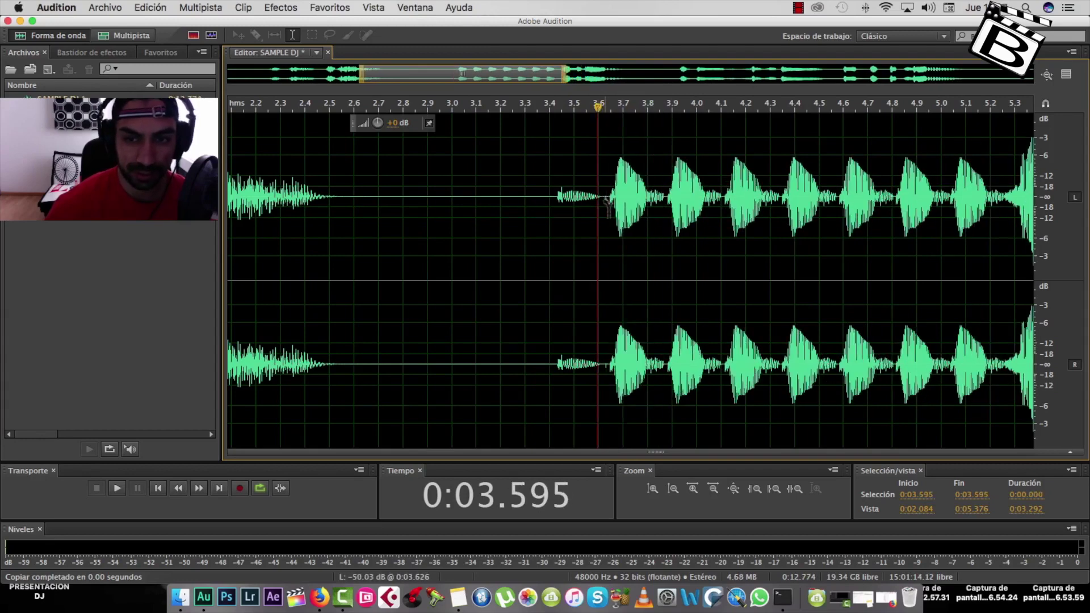
{"action": "left_click", "coordinate": [606, 200]}
{"action": "key", "text": "super+v"}
{"action": "left_click", "coordinate": [593, 239]}
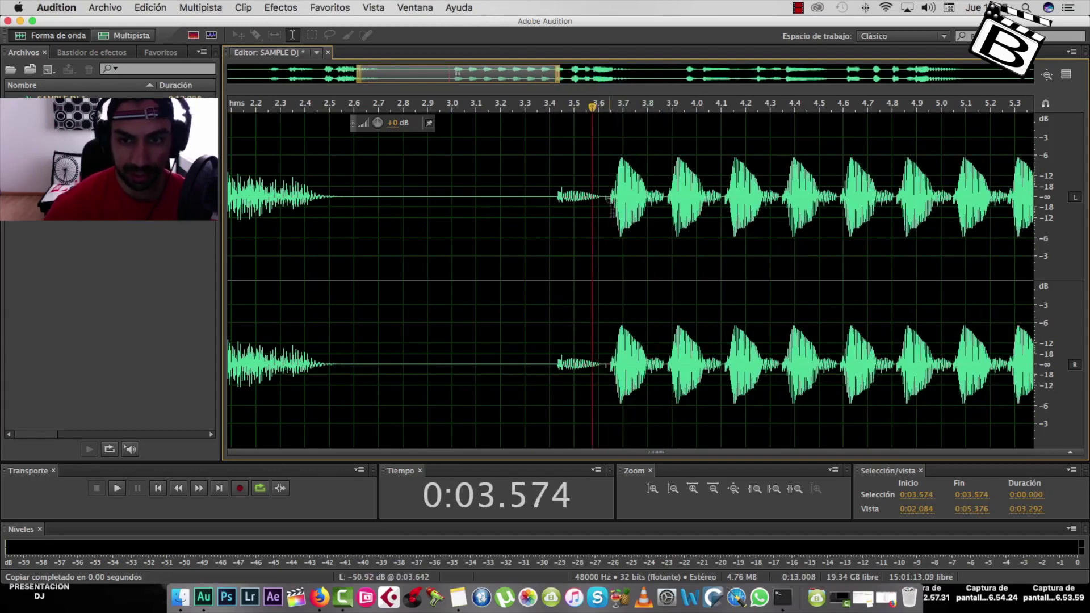
{"action": "left_click", "coordinate": [608, 199]}
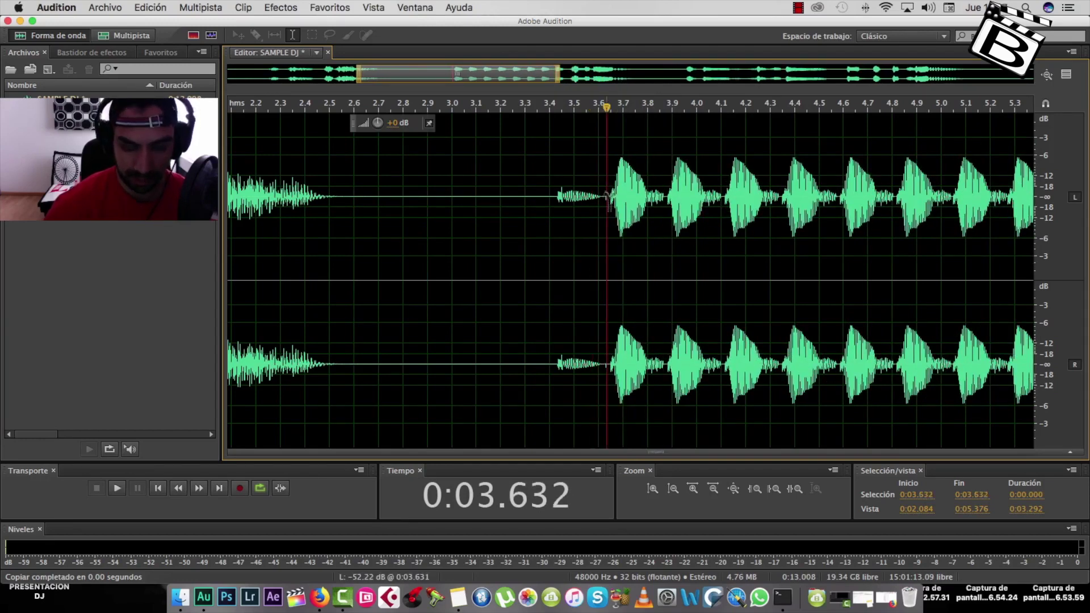
{"action": "key", "text": "super+v"}
{"action": "left_click", "coordinate": [589, 280]}
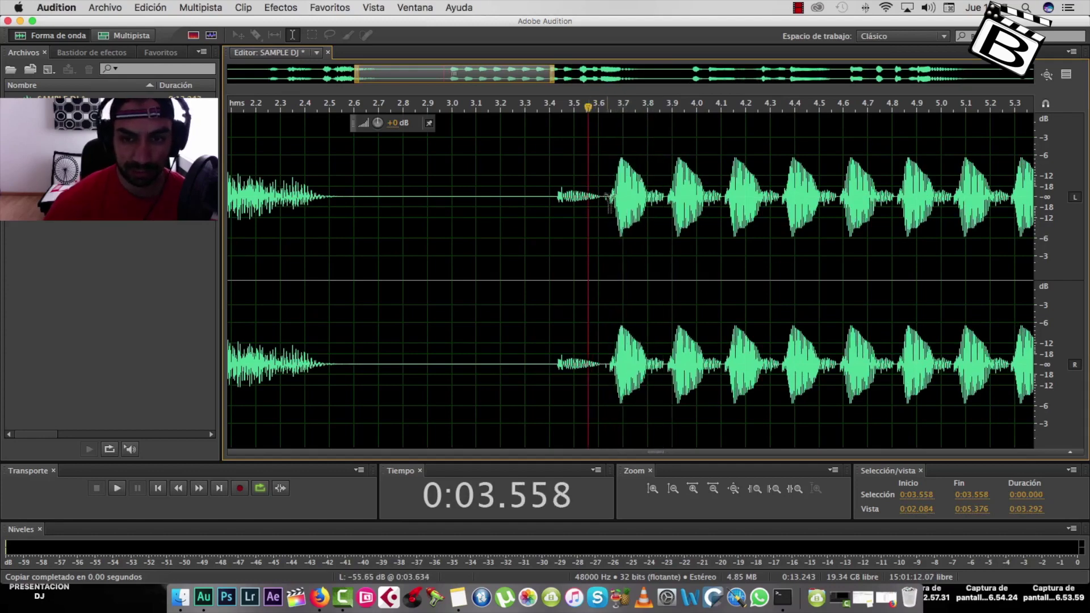
Delete the tiny sliver of audio before the first repeated syllable and play the stuttered phrase from about 3.42 s
{"action": "left_click_drag", "start_coordinate": [607, 199], "coordinate": [603, 214]}
{"action": "key", "text": "Delete"}
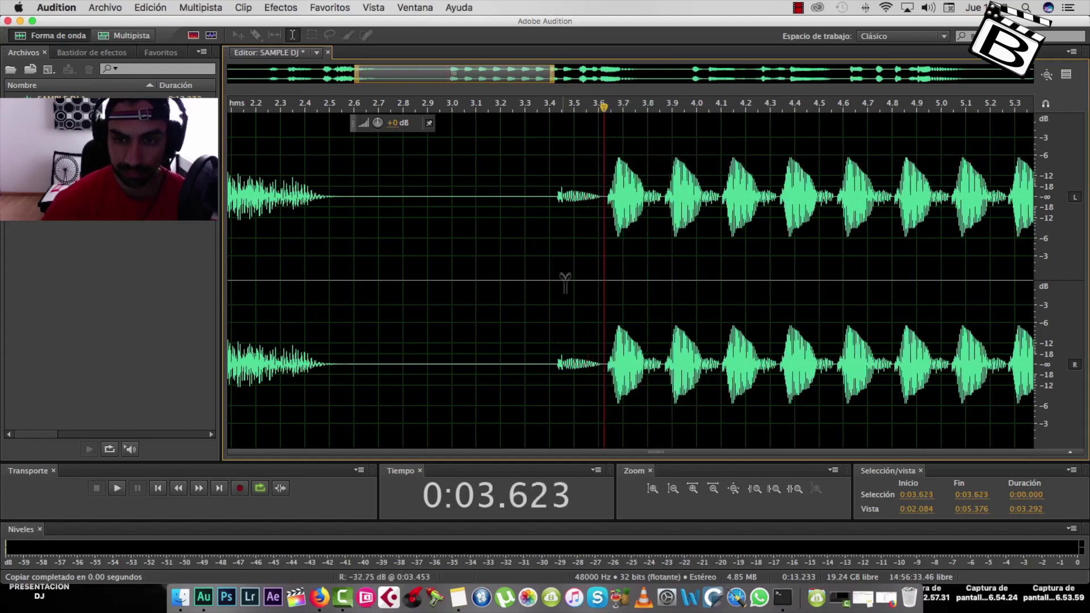
{"action": "key", "text": "minus"}
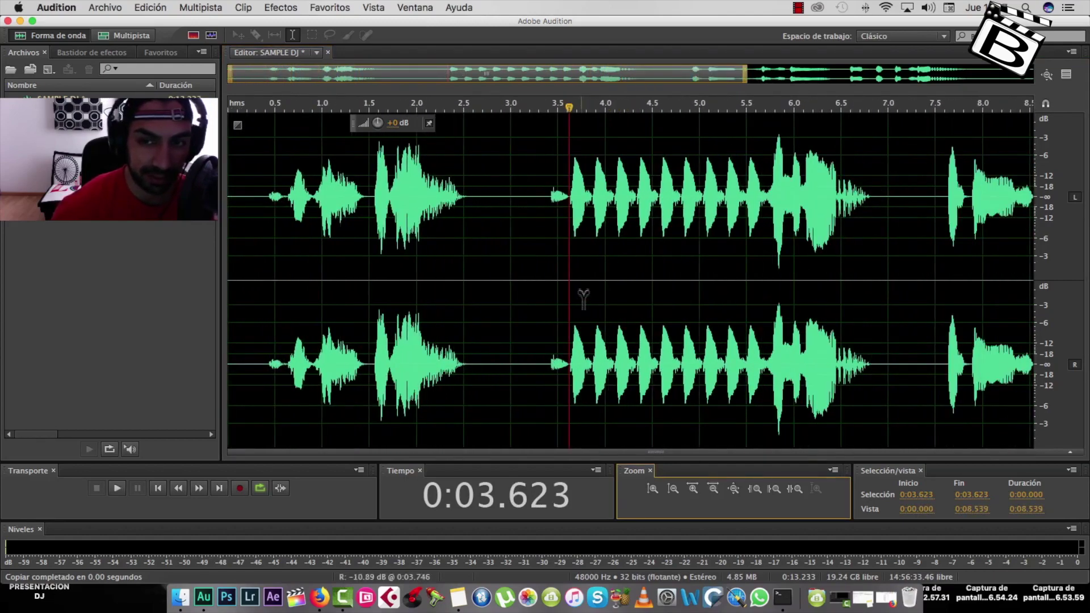
{"action": "scroll", "coordinate": [584, 296], "scroll_direction": "right", "scroll_amount": 5}
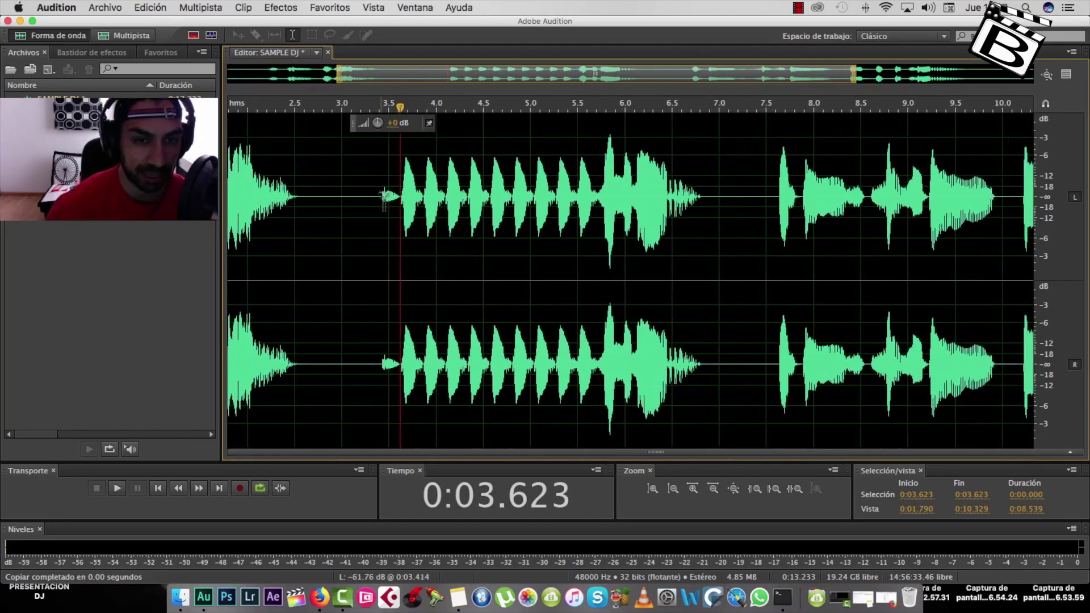
{"action": "left_click", "coordinate": [382, 202]}
{"action": "key", "text": "space"}
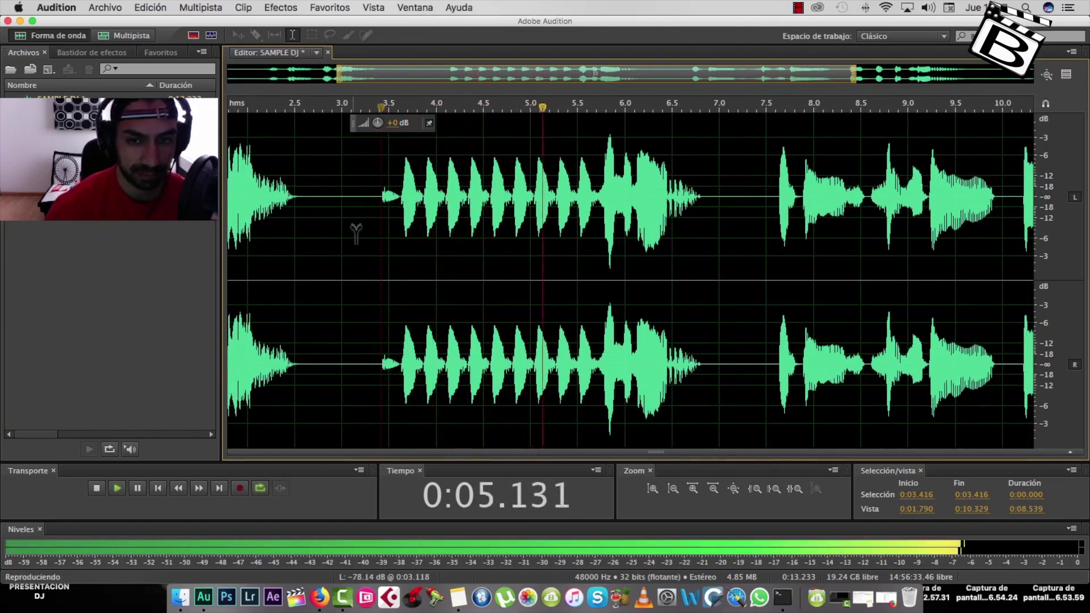
{"action": "key", "text": "space"}
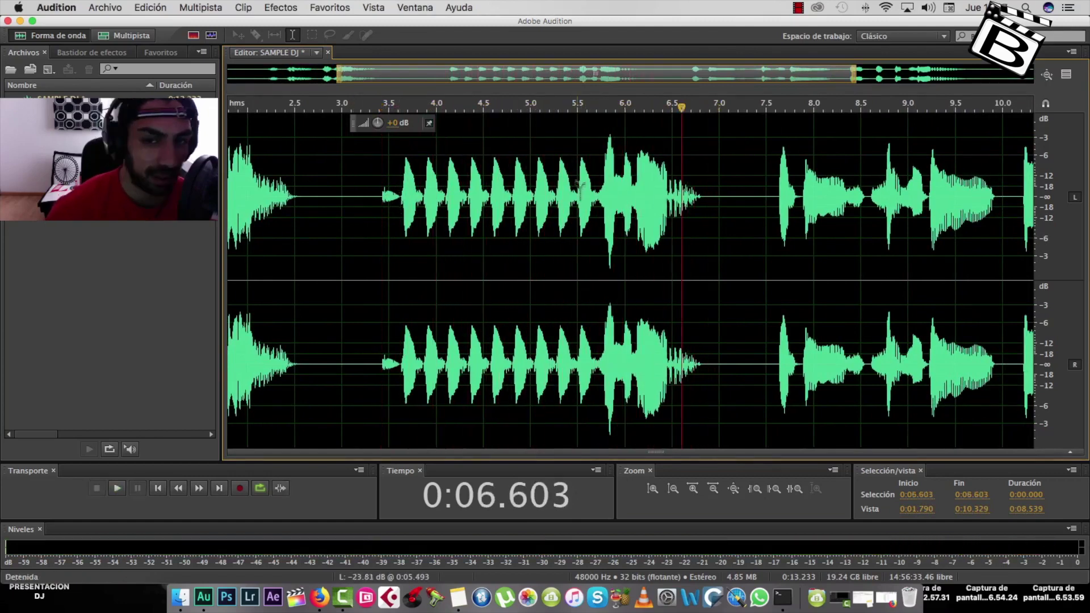
Select the stuttered section from about 3.42 s to 5.49 s and play it
{"action": "left_click_drag", "start_coordinate": [576, 184], "coordinate": [382, 245]}
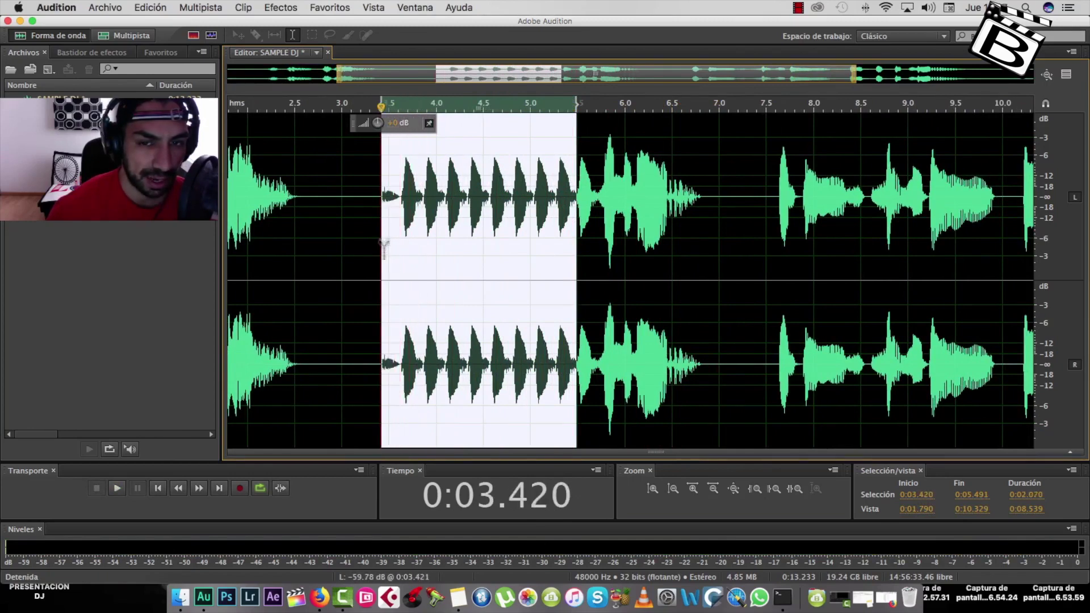
{"action": "key", "text": "space"}
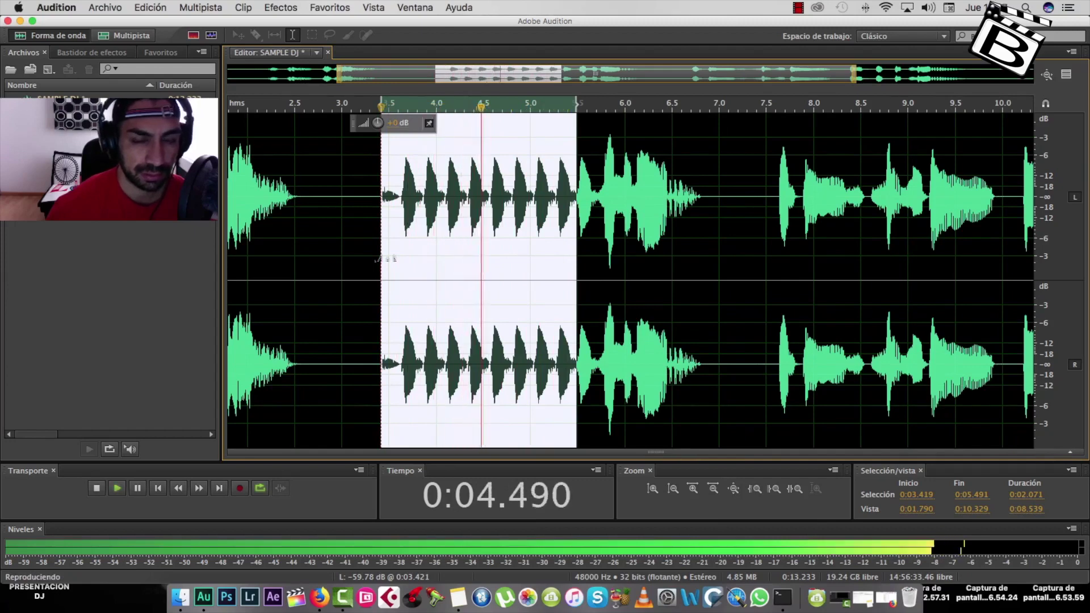
{"action": "key", "text": "space"}
Start the Deformador de tono effect on the selected stutter and load its SONIDERO preset
{"action": "left_click", "coordinate": [281, 7]}
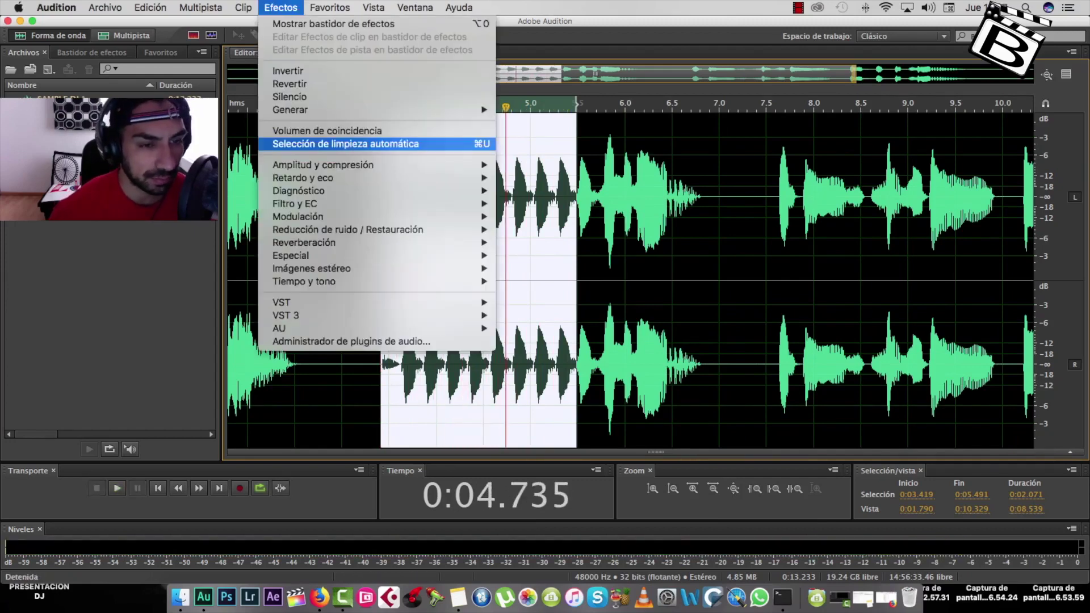
{"action": "mouse_move", "coordinate": [318, 216]}
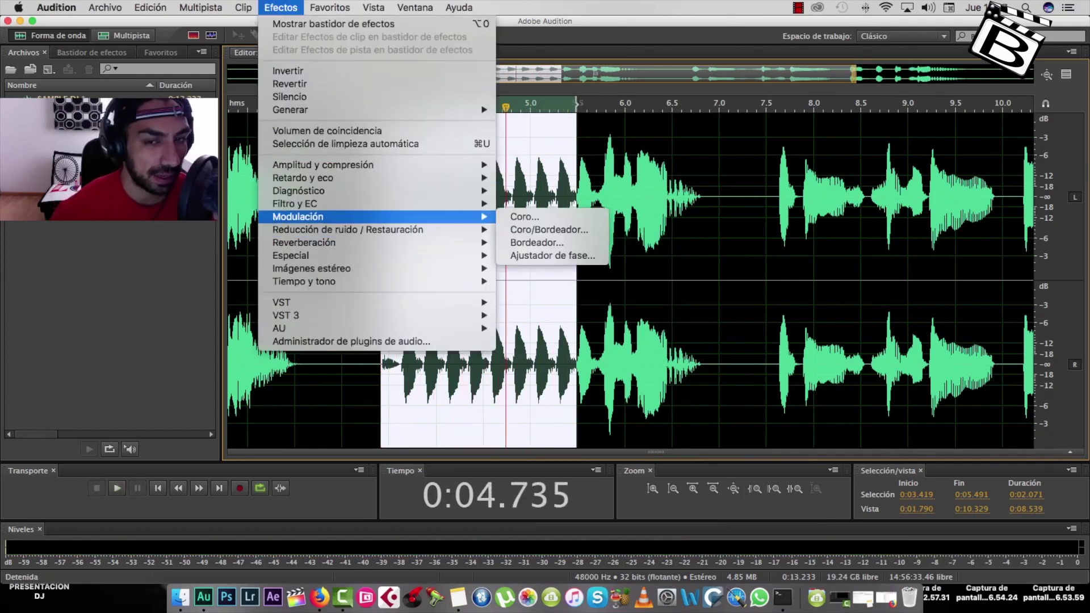
{"action": "mouse_move", "coordinate": [318, 190]}
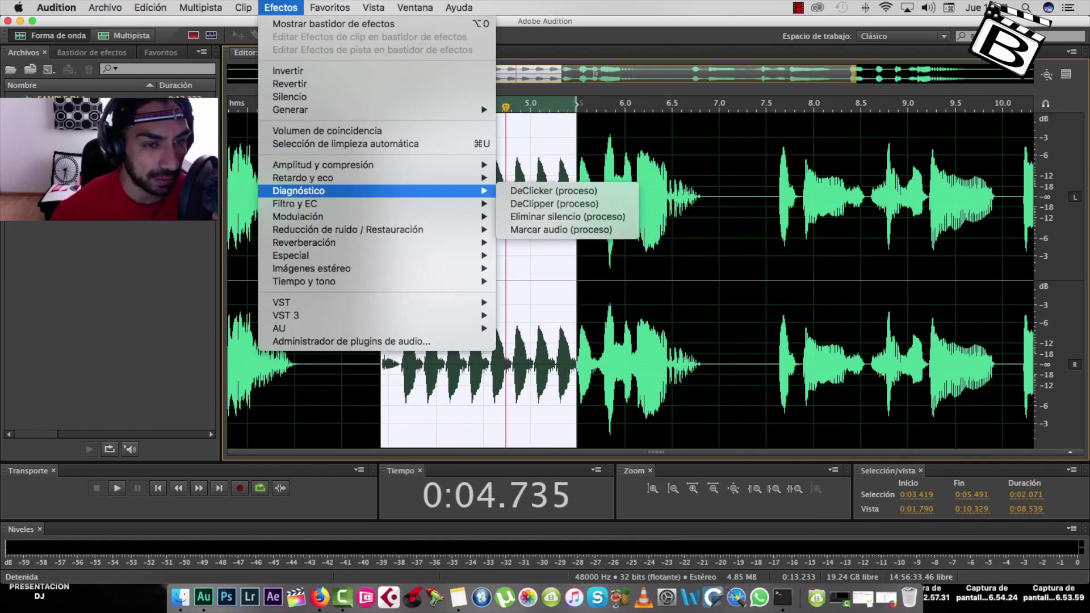
{"action": "mouse_move", "coordinate": [318, 282]}
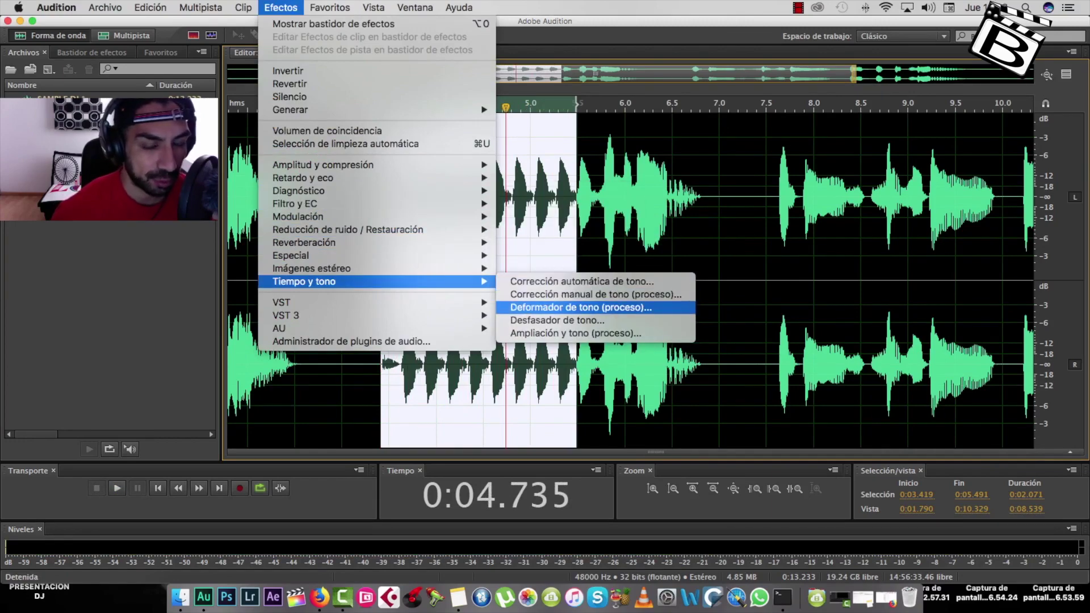
{"action": "left_click", "coordinate": [579, 307]}
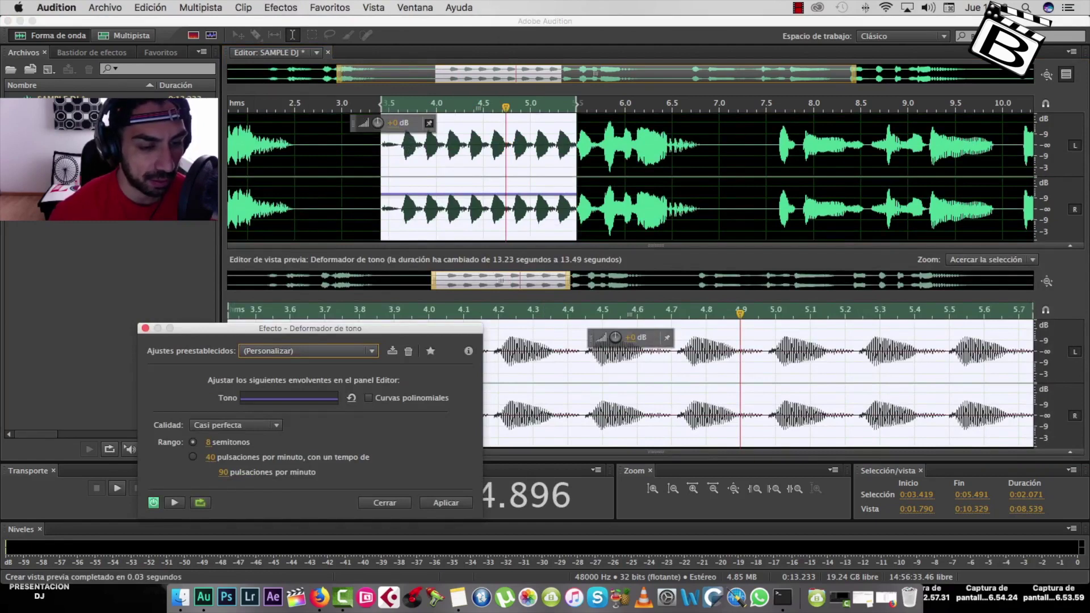
{"action": "left_click", "coordinate": [318, 351]}
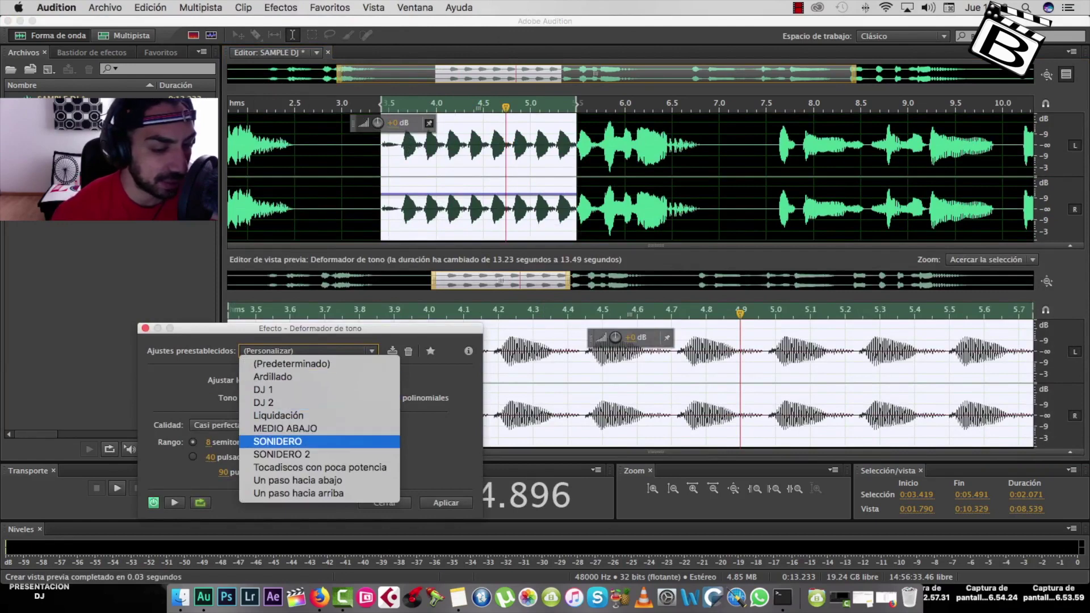
{"action": "left_click", "coordinate": [278, 441]}
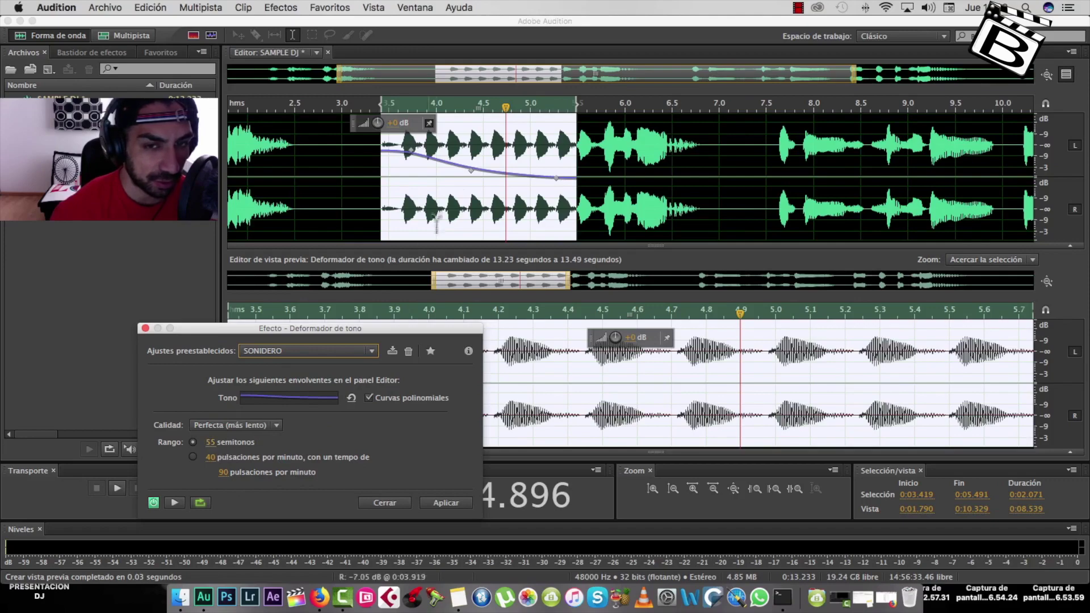
Reshape the pitch envelope into a steady descent, raising its start and ending at 0.0 semitones at the selection's end
{"action": "right_click", "coordinate": [473, 178]}
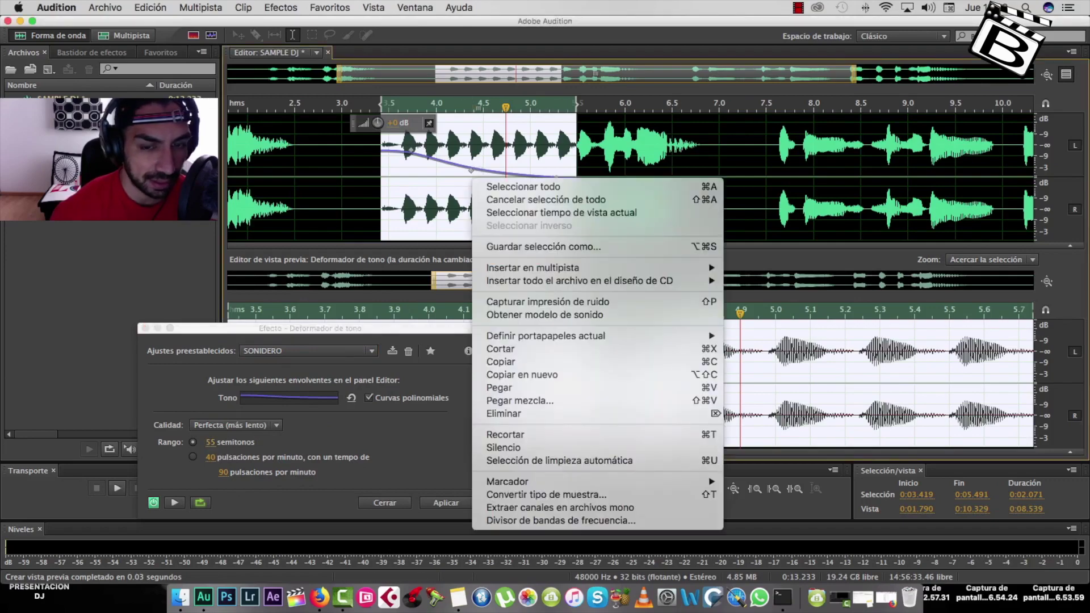
{"action": "left_click_drag", "start_coordinate": [572, 177], "coordinate": [575, 181]}
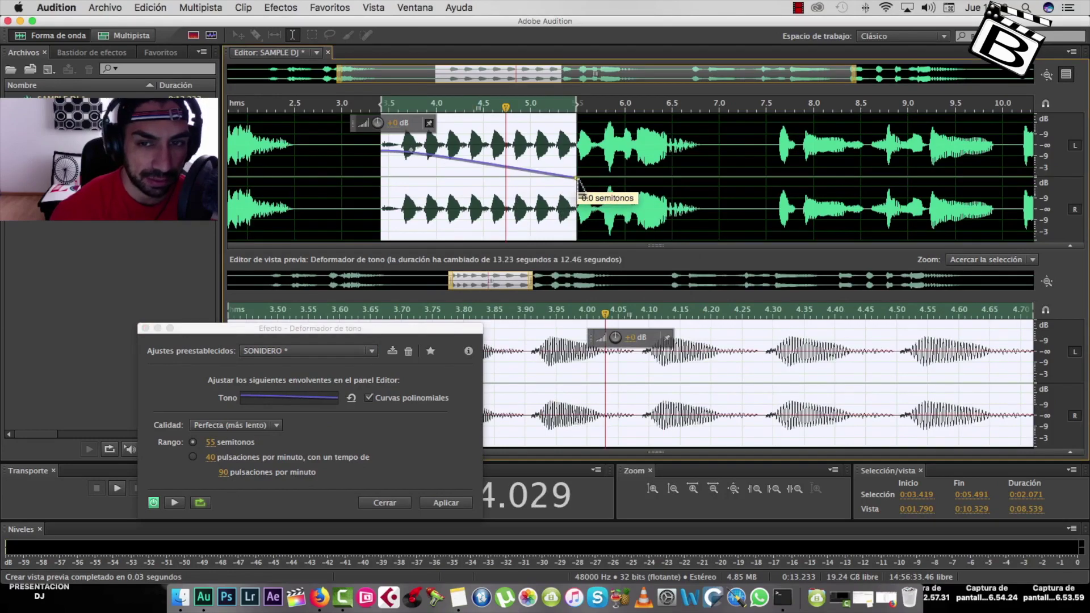
{"action": "left_click_drag", "start_coordinate": [579, 181], "coordinate": [578, 179]}
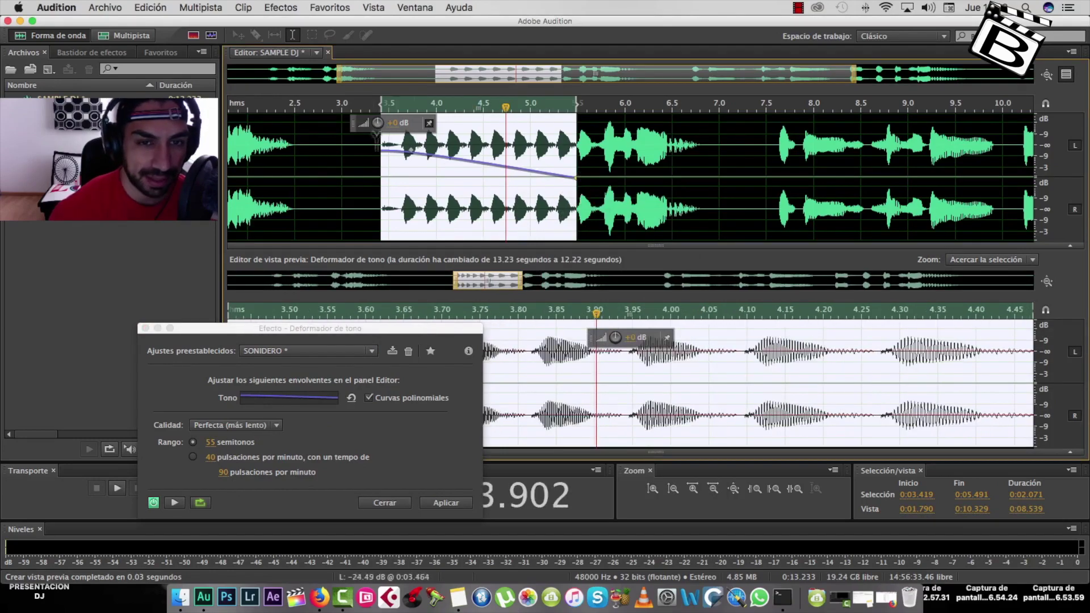
{"action": "left_click_drag", "start_coordinate": [382, 149], "coordinate": [384, 134]}
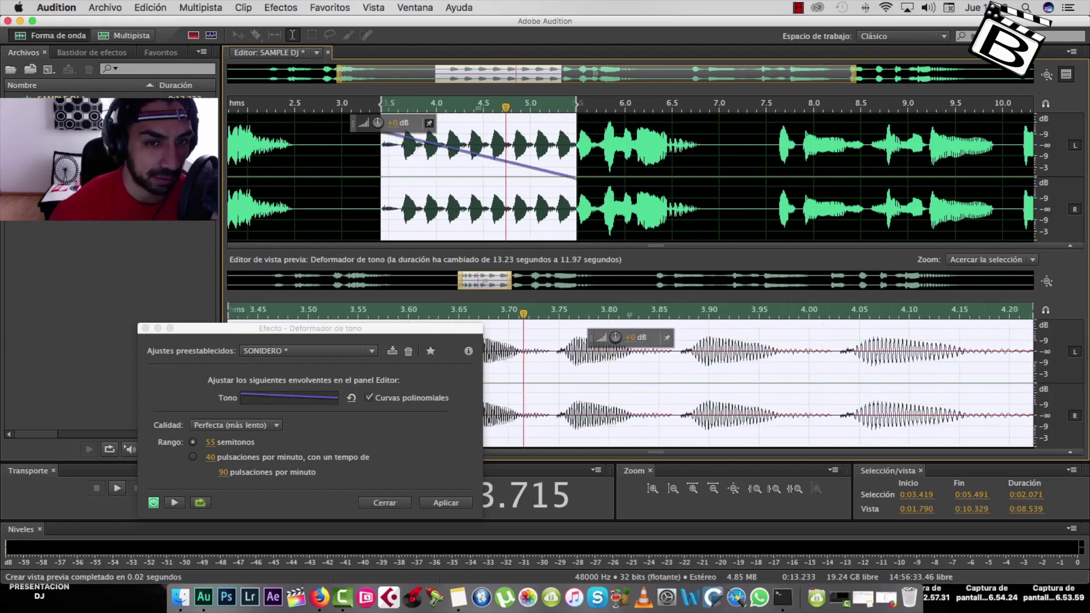
Preview the pitch bend on the stutter, lower the start of its pitch envelope, and preview it again
{"action": "left_click", "coordinate": [174, 503]}
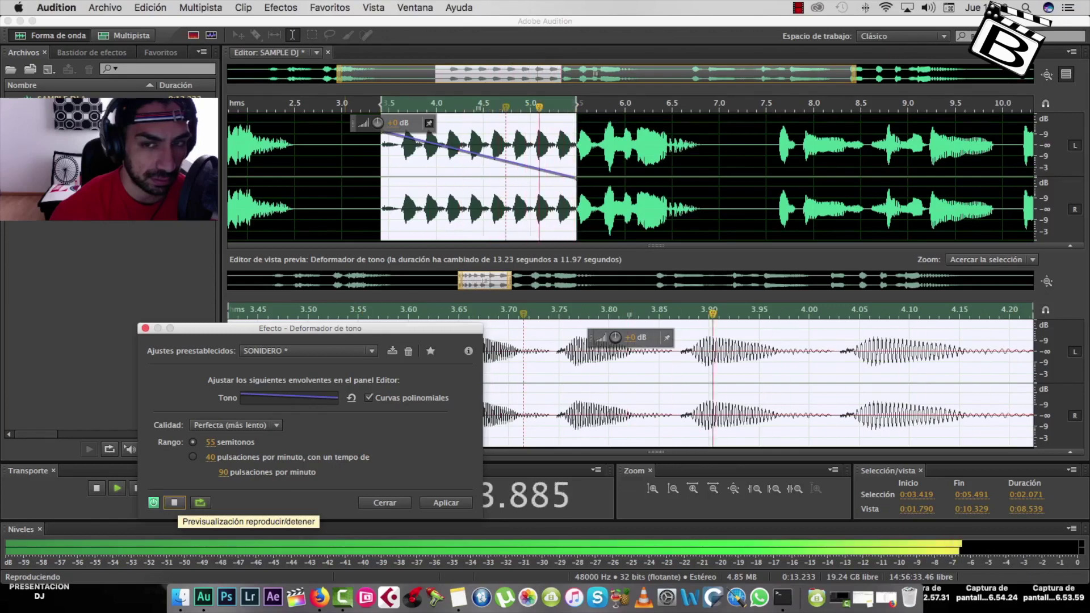
{"action": "left_click", "coordinate": [174, 503]}
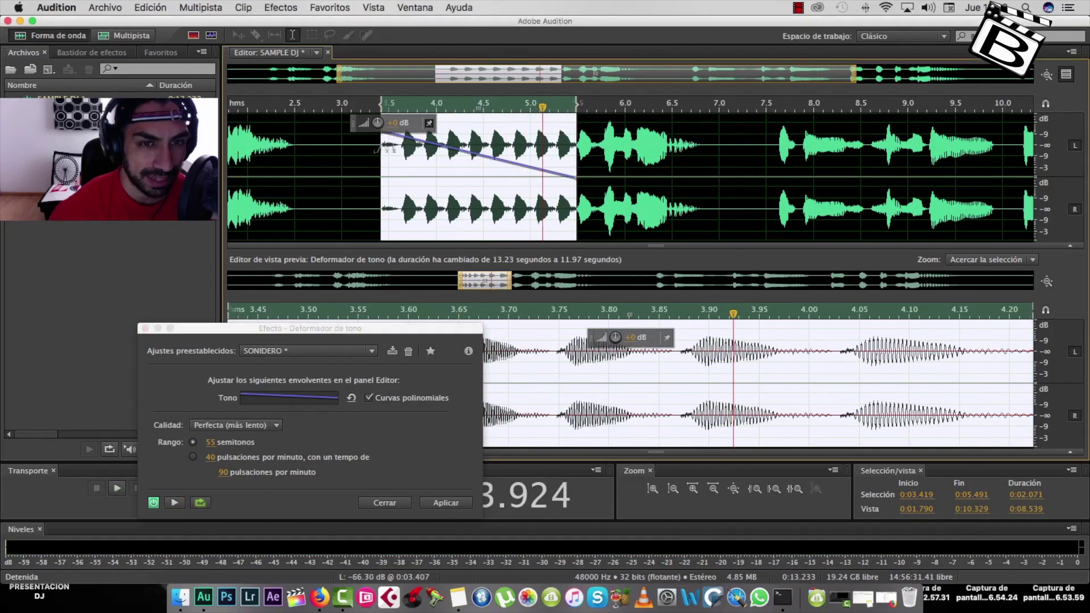
{"action": "scroll", "coordinate": [377, 182], "scroll_direction": "up", "scroll_amount": 3}
{"action": "scroll", "coordinate": [376, 176], "scroll_direction": "down", "scroll_amount": 3}
{"action": "scroll", "coordinate": [377, 171], "scroll_direction": "up", "scroll_amount": 3}
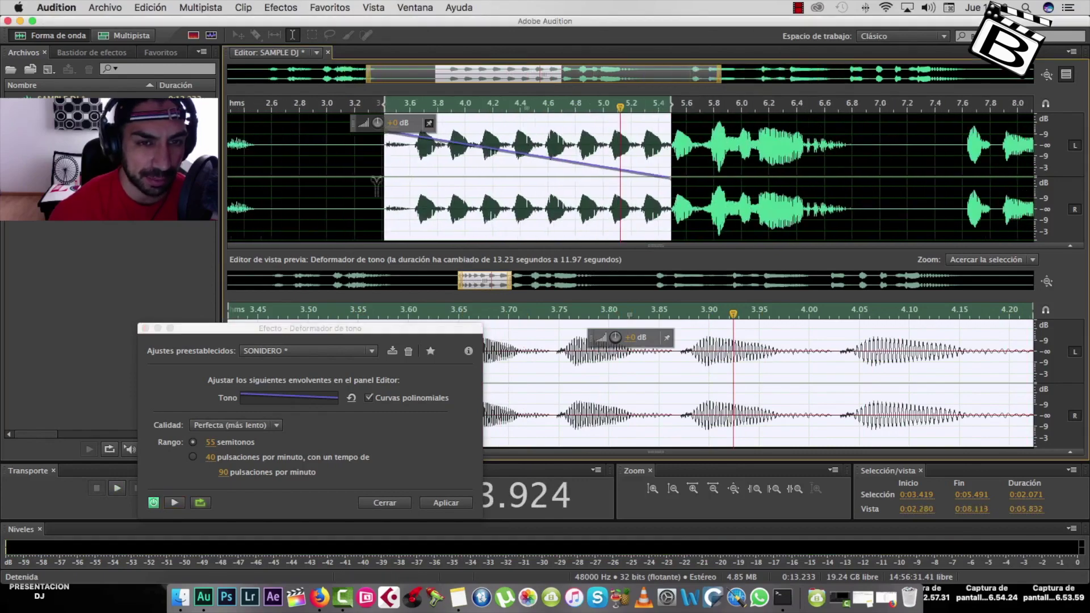
{"action": "left_click", "coordinate": [174, 502]}
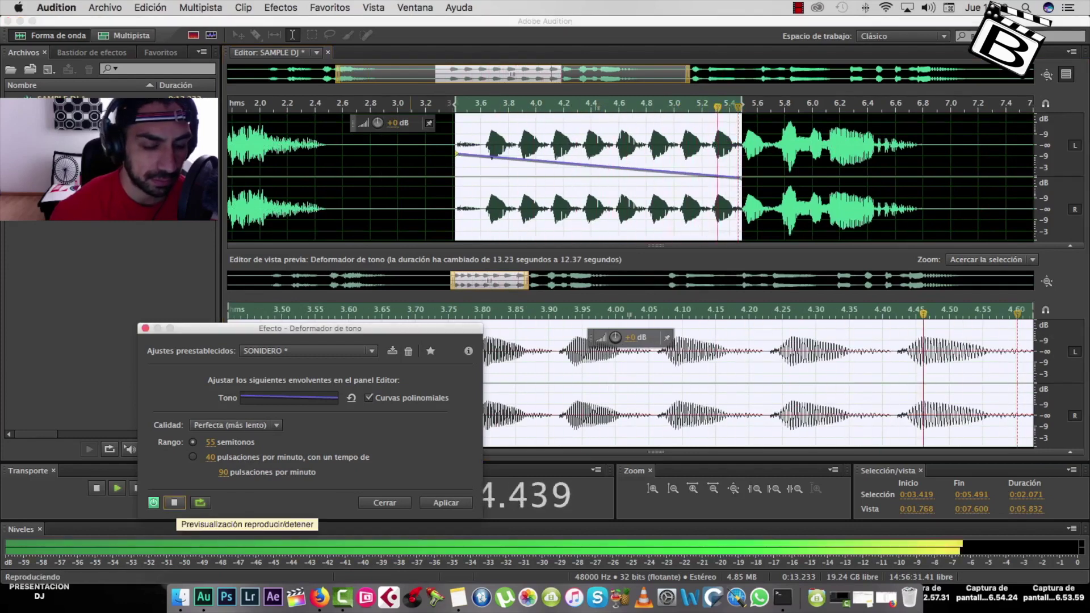
{"action": "left_click", "coordinate": [174, 502]}
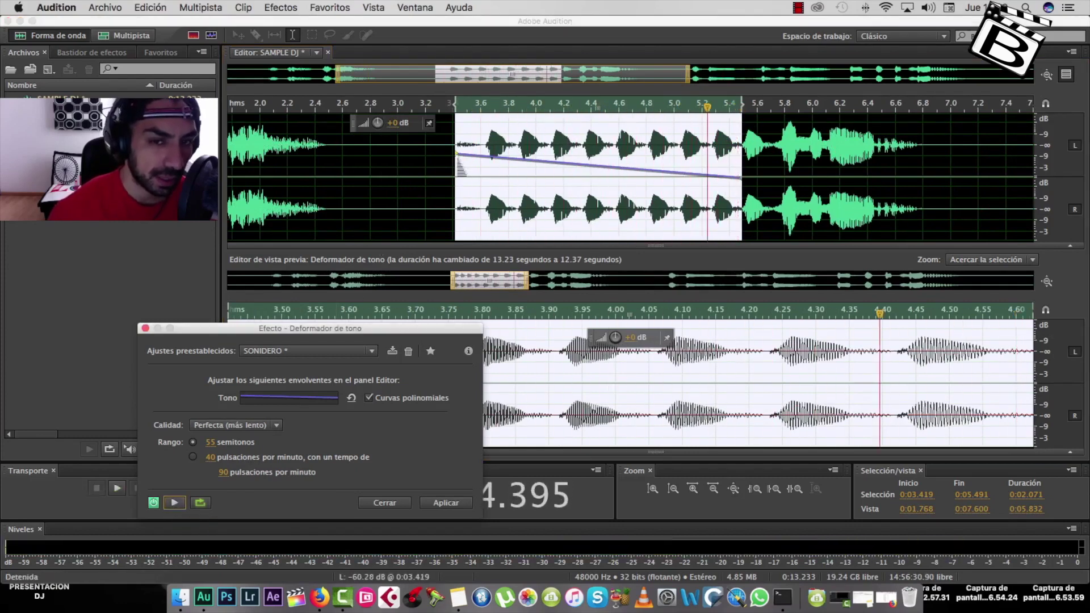
Raise the pitch envelope's start slightly, preview it, and apply Deformador de tono to the stutter
{"action": "left_click_drag", "start_coordinate": [460, 162], "coordinate": [460, 149]}
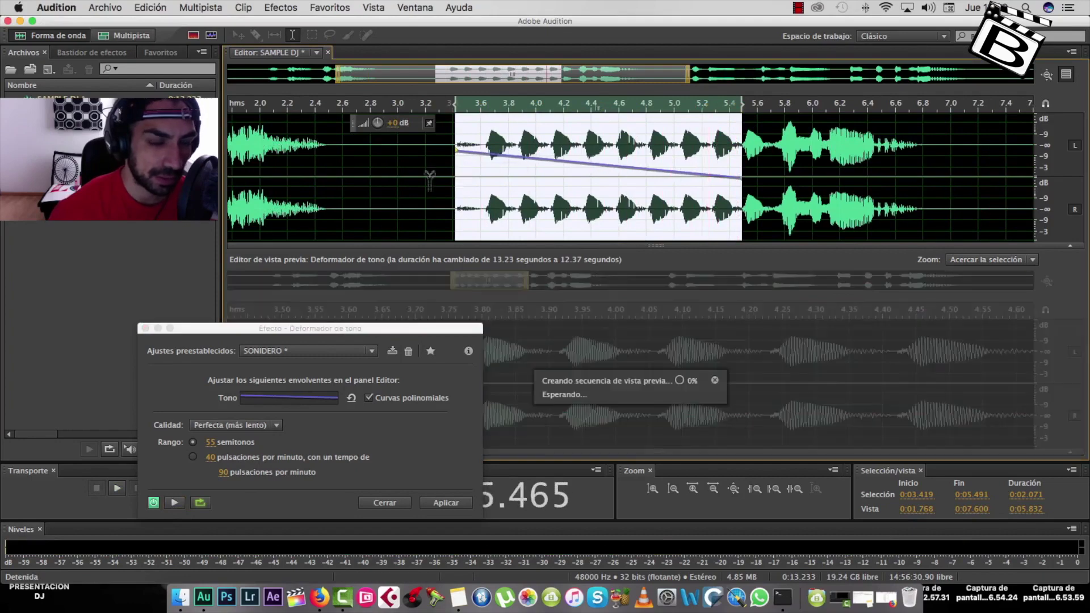
{"action": "left_click", "coordinate": [174, 502]}
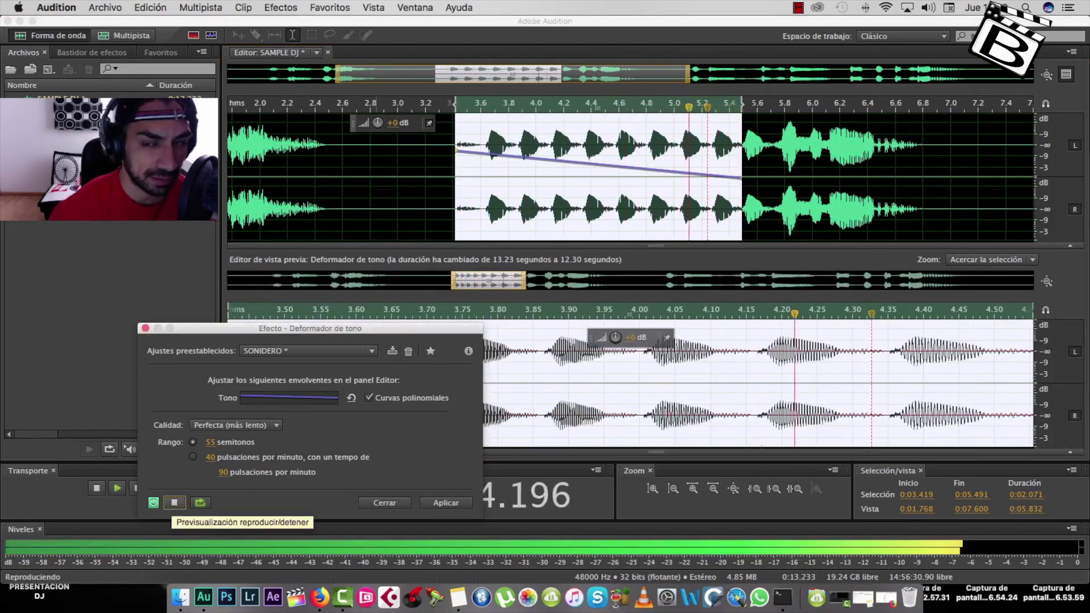
{"action": "left_click", "coordinate": [446, 502]}
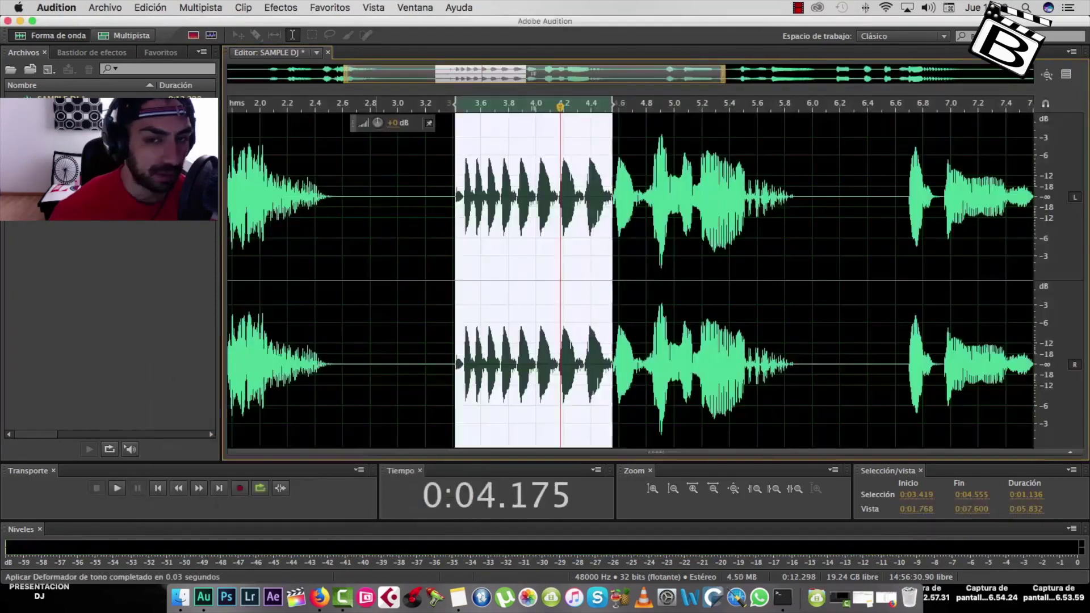
Play the pitch-bent stutter phrase from about 3.21 s
{"action": "left_click", "coordinate": [427, 216]}
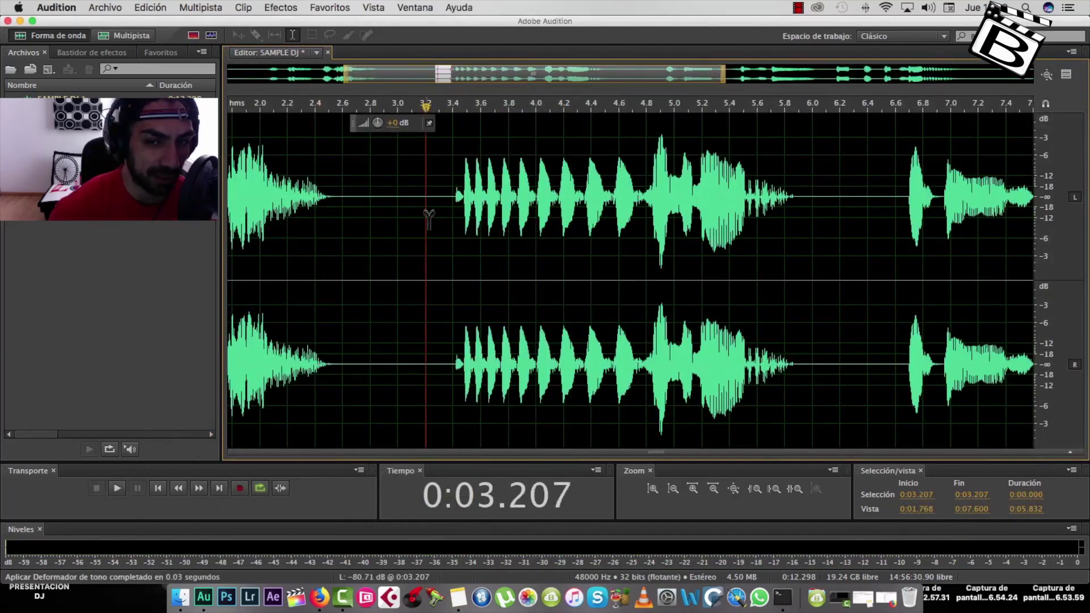
{"action": "key", "text": "space"}
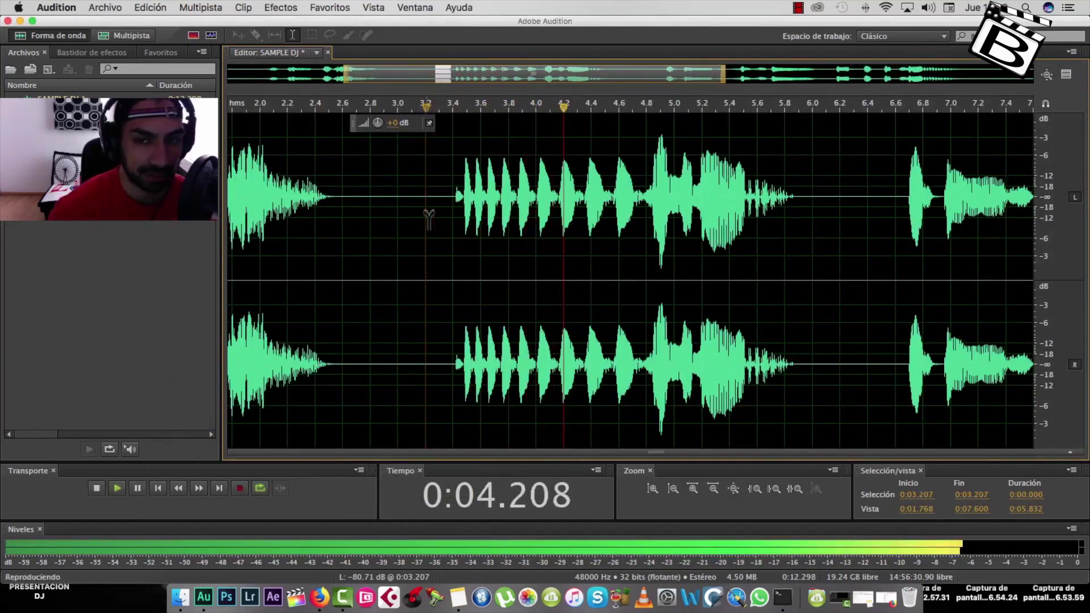
{"action": "left_click", "coordinate": [452, 196]}
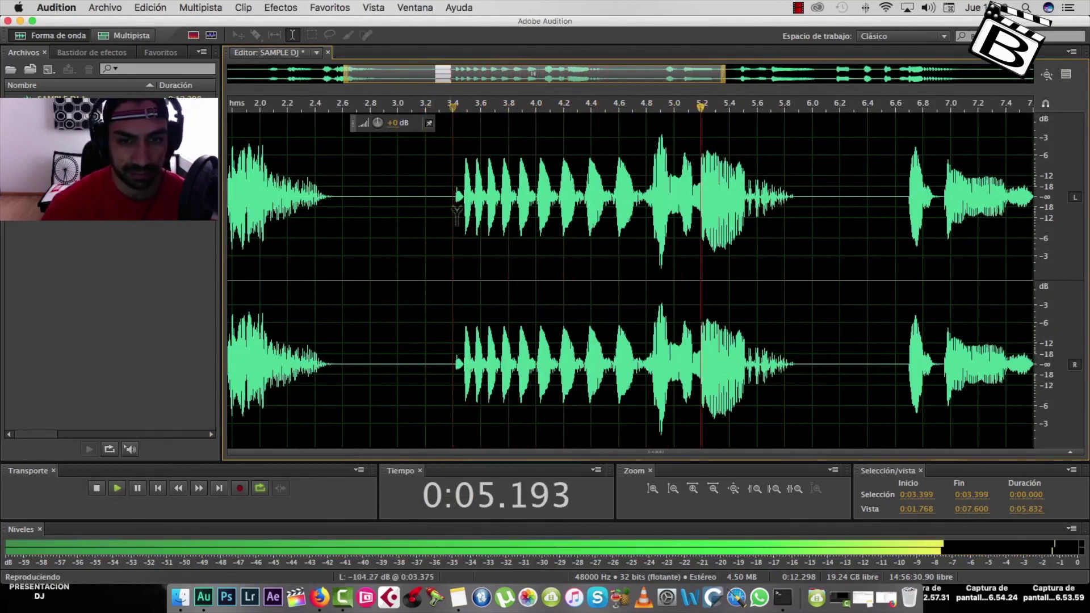
{"action": "key", "text": "space"}
Apply the Coro effect with its current two-voice settings to the phrase from about 3.39 s to 6.55 s
{"action": "left_click_drag", "start_coordinate": [453, 196], "coordinate": [887, 215]}
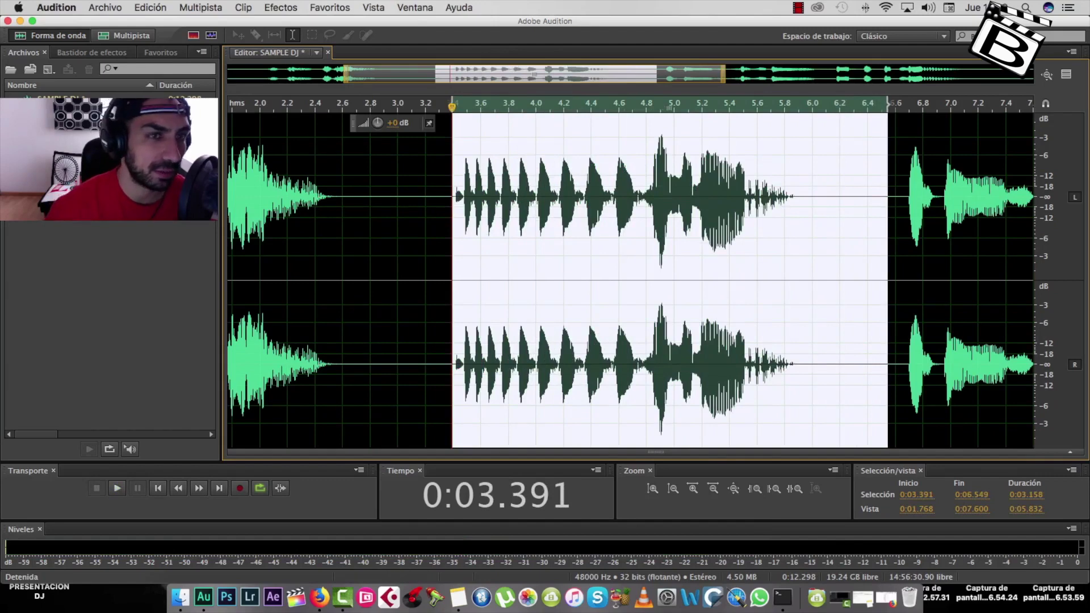
{"action": "left_click", "coordinate": [280, 7]}
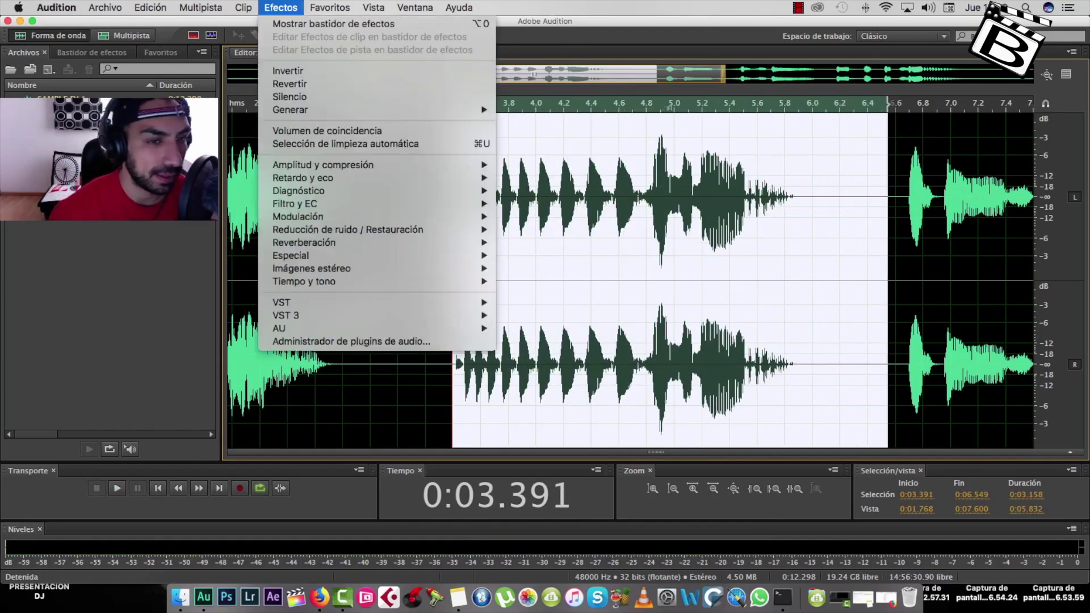
{"action": "mouse_move", "coordinate": [298, 216]}
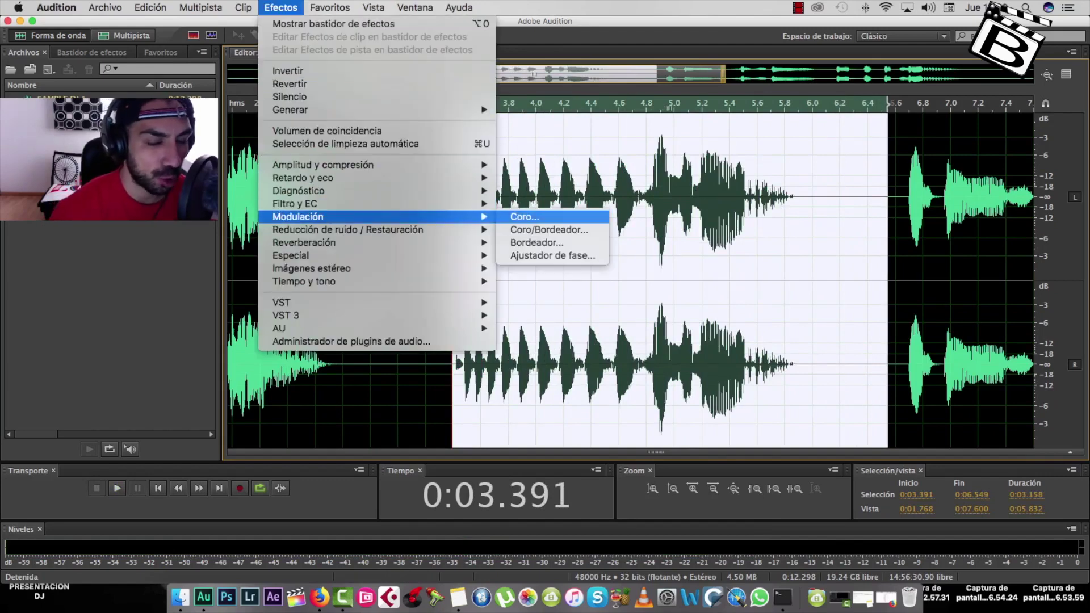
{"action": "left_click", "coordinate": [524, 216]}
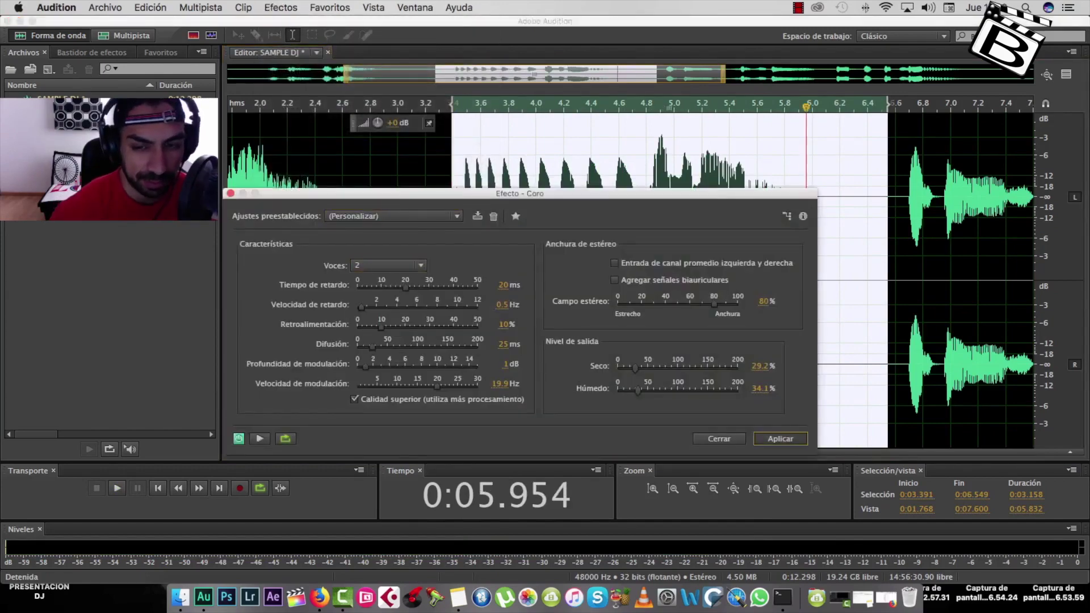
{"action": "key", "text": "Return"}
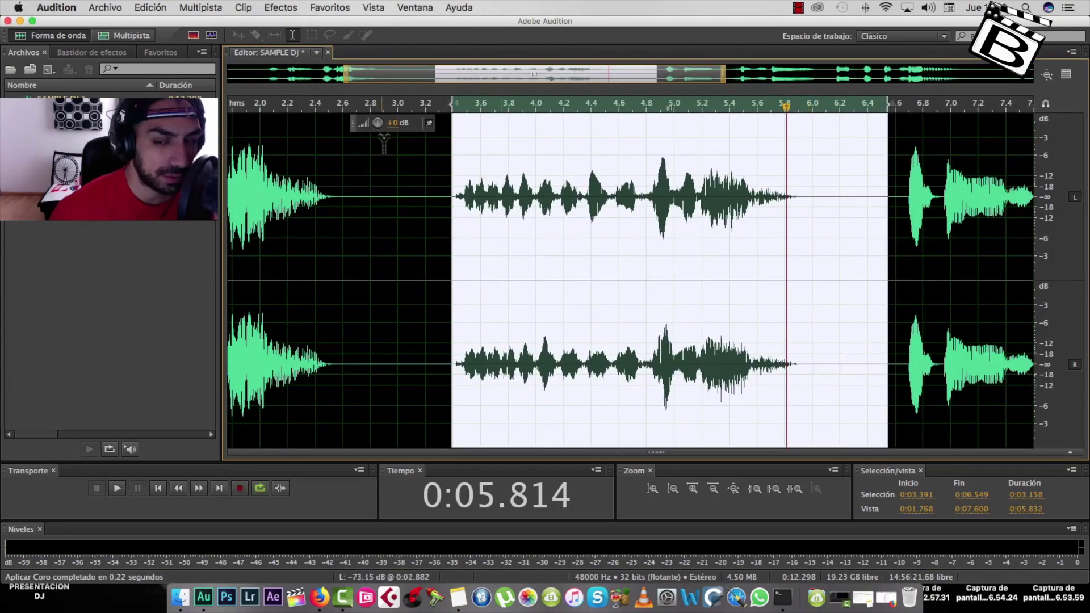
Raise the gain of the chorused phrase by 4.2 dB and play it from about 3.23 s
{"action": "left_click_drag", "start_coordinate": [383, 136], "coordinate": [410, 123]}
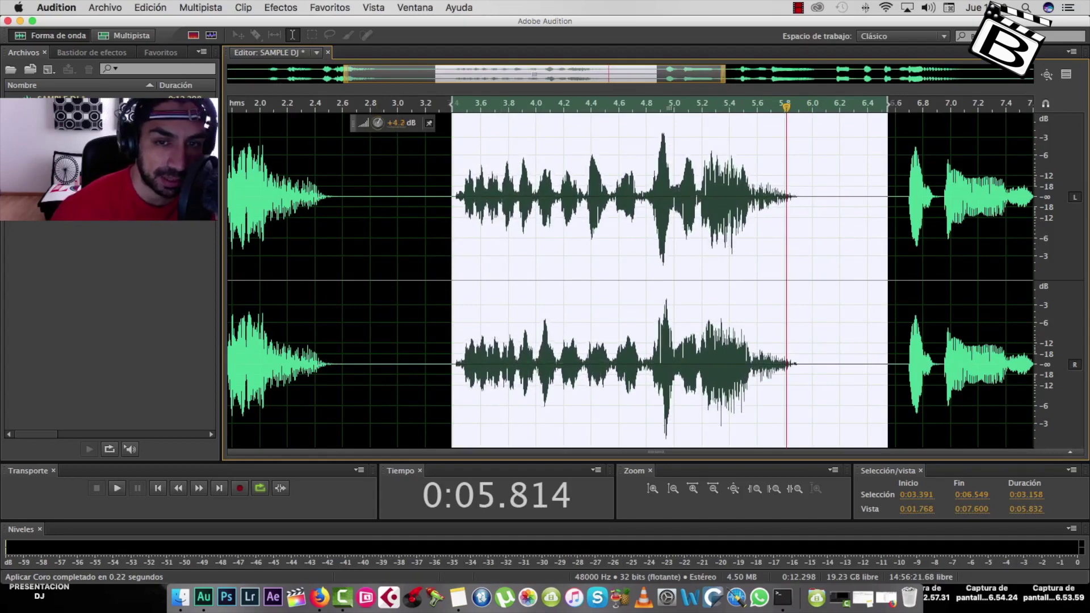
{"action": "left_click", "coordinate": [428, 207]}
{"action": "key", "text": "space"}
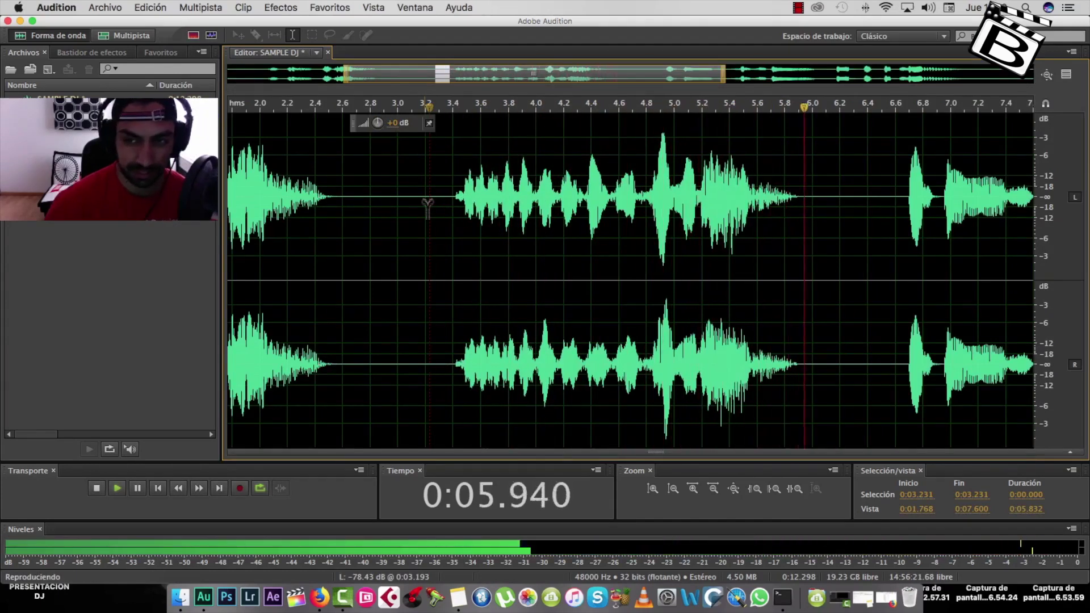
{"action": "key", "text": "space"}
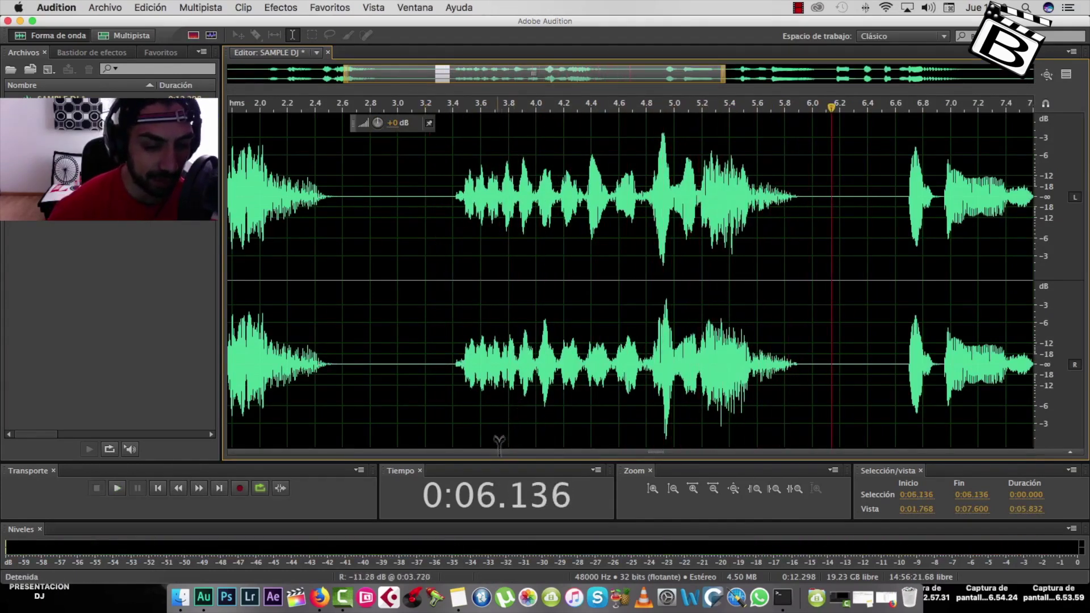
Play the last two phrases from about 6.52 s through to their end
{"action": "scroll", "coordinate": [473, 398], "scroll_direction": "right", "scroll_amount": 10}
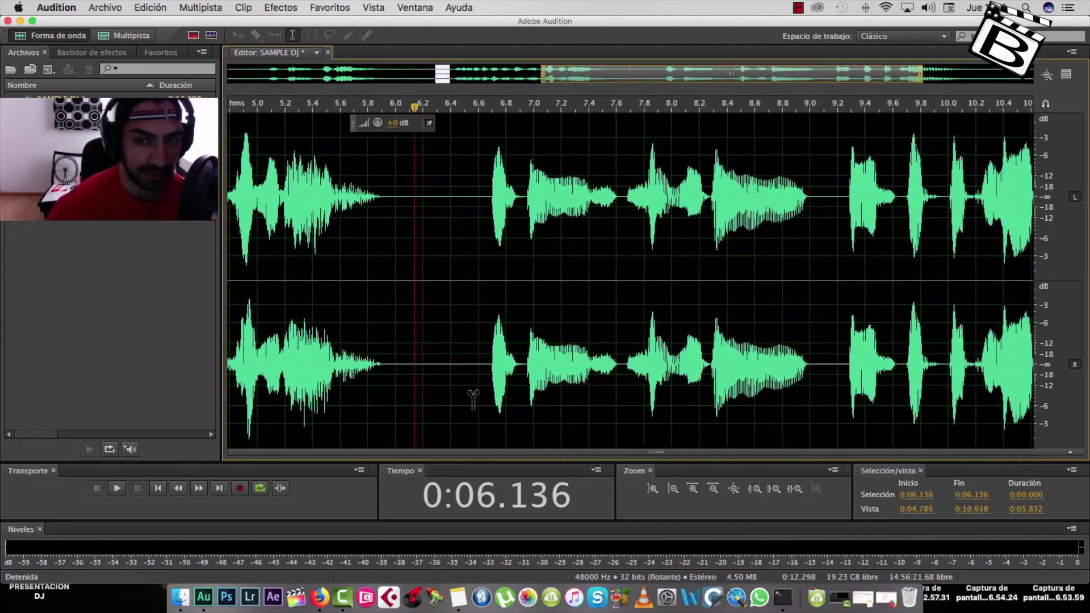
{"action": "scroll", "coordinate": [472, 397], "scroll_direction": "right", "scroll_amount": 1}
{"action": "left_click", "coordinate": [405, 239]}
{"action": "key", "text": "space"}
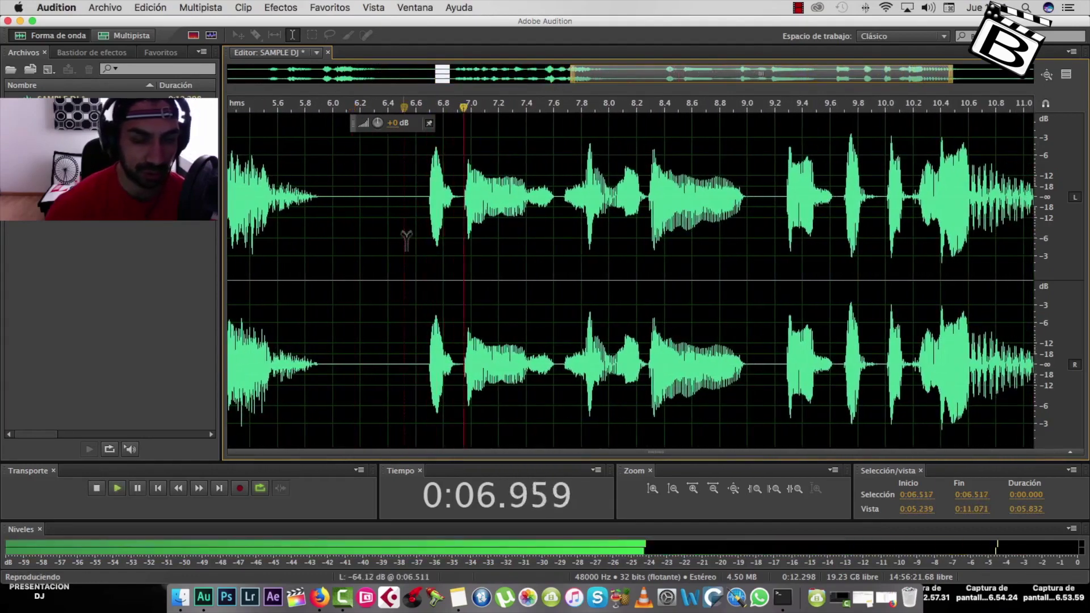
{"action": "scroll", "coordinate": [406, 244], "scroll_direction": "right", "scroll_amount": 1}
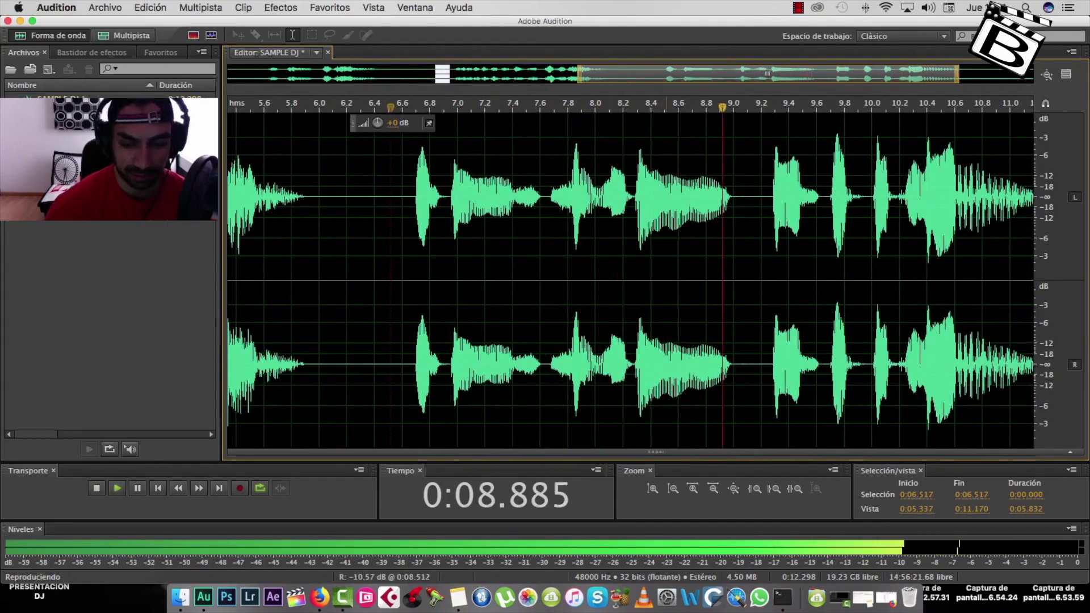
{"action": "scroll", "coordinate": [494, 207], "scroll_direction": "down", "scroll_amount": 2}
{"action": "scroll", "coordinate": [494, 207], "scroll_direction": "down", "scroll_amount": 2}
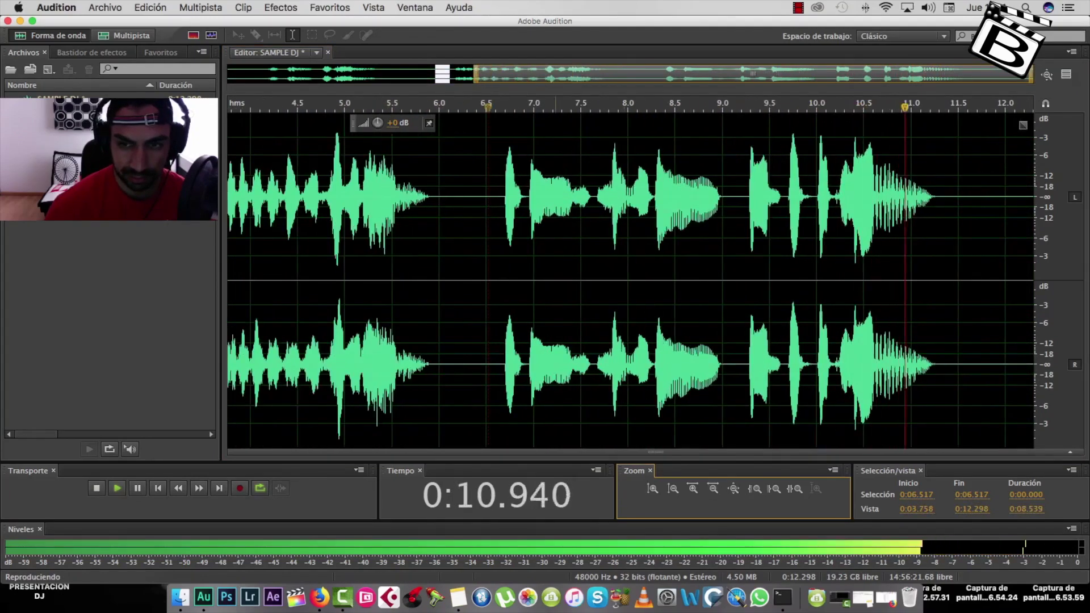
{"action": "key", "text": "space"}
Add 4 seconds of silence after the last phrase and apply the Eco effect from about 6.64 s to 14.69 s
{"action": "left_click_drag", "start_coordinate": [492, 207], "coordinate": [1010, 207]}
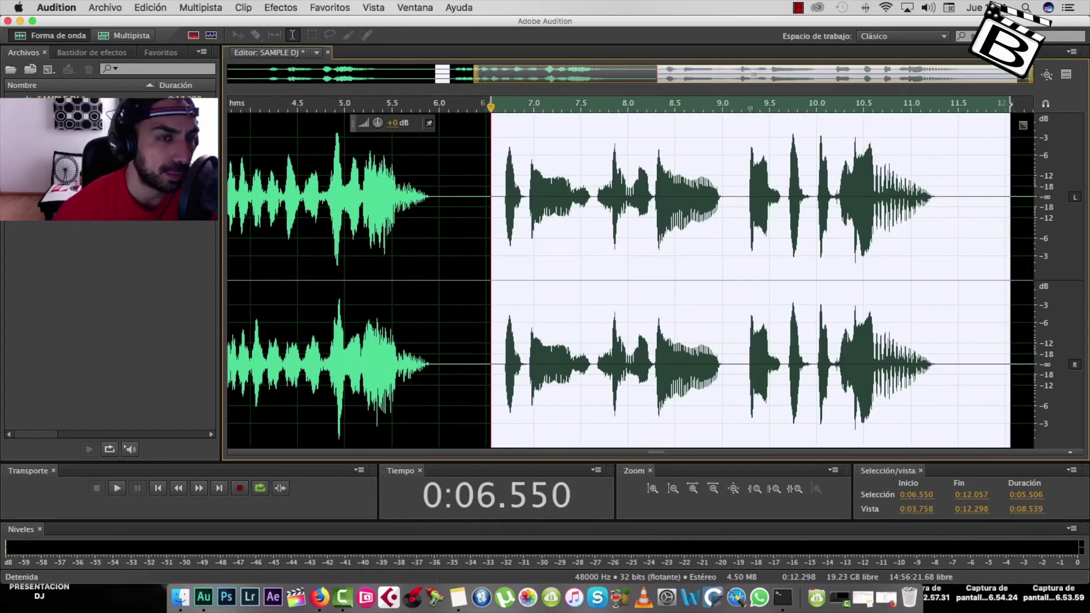
{"action": "left_click", "coordinate": [280, 8]}
{"action": "mouse_move", "coordinate": [303, 178]}
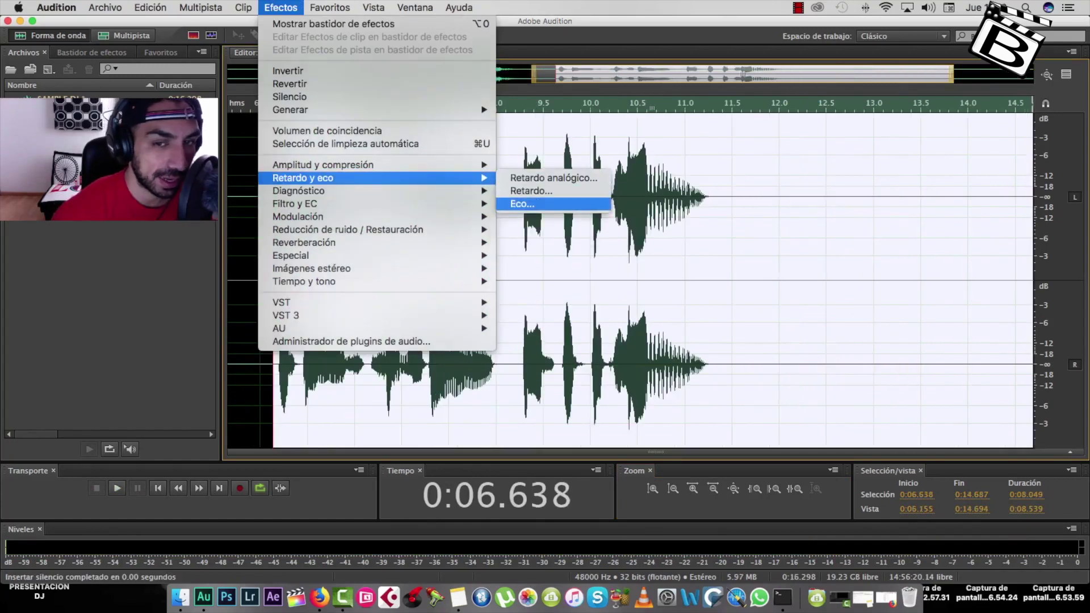
{"action": "left_click", "coordinate": [522, 204]}
{"action": "key", "text": "Return"}
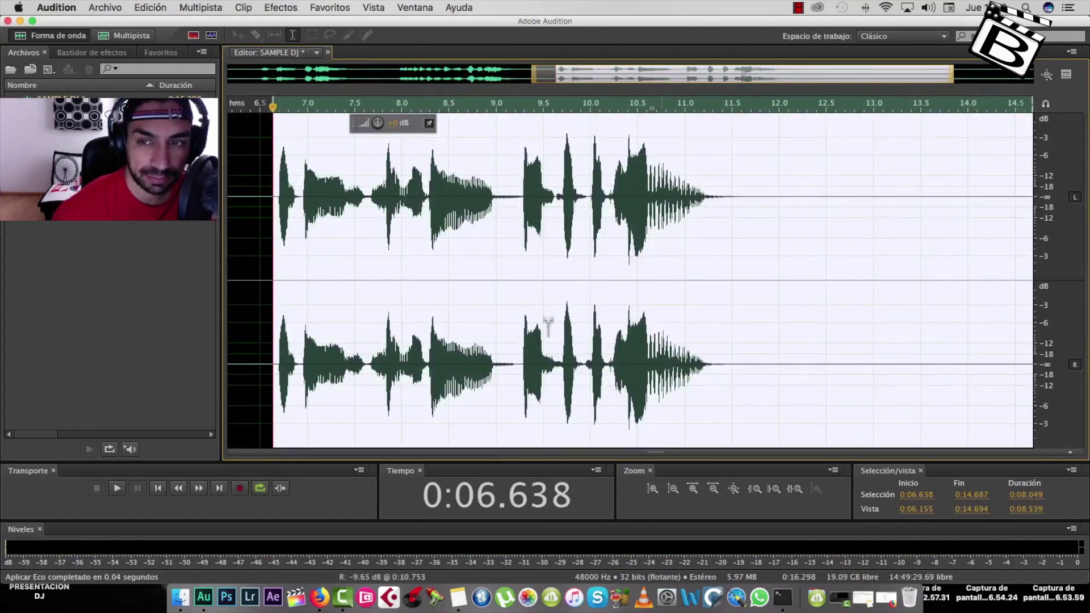
Play the echoed phrases from about 6.62 s
{"action": "left_click", "coordinate": [270, 214]}
{"action": "key", "text": "space"}
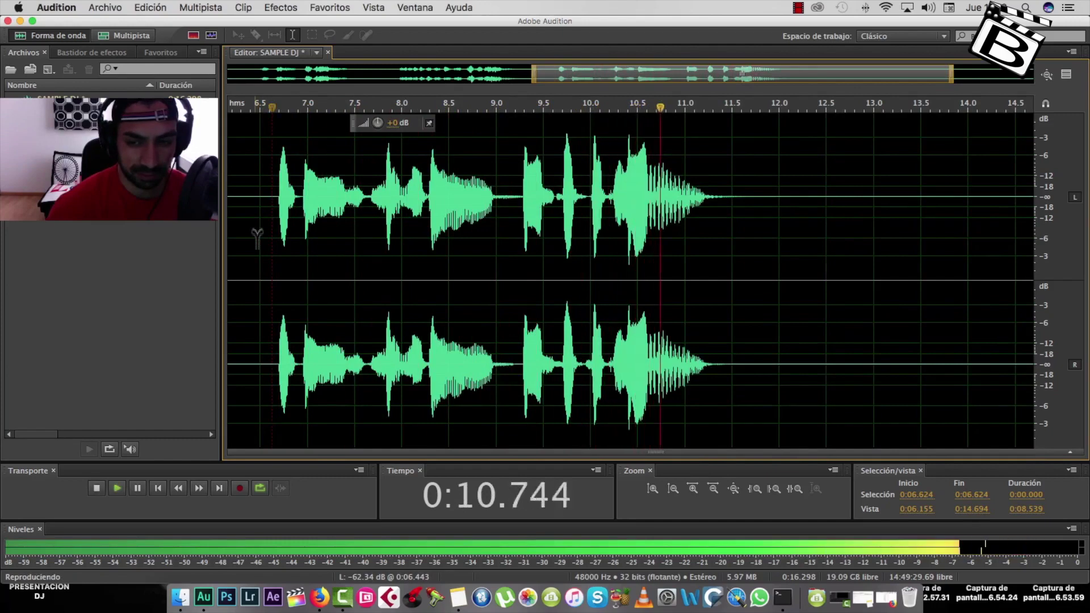
{"action": "key", "text": "space"}
Select the entire waveform and play the whole sample from the start
{"action": "key", "text": "backslash"}
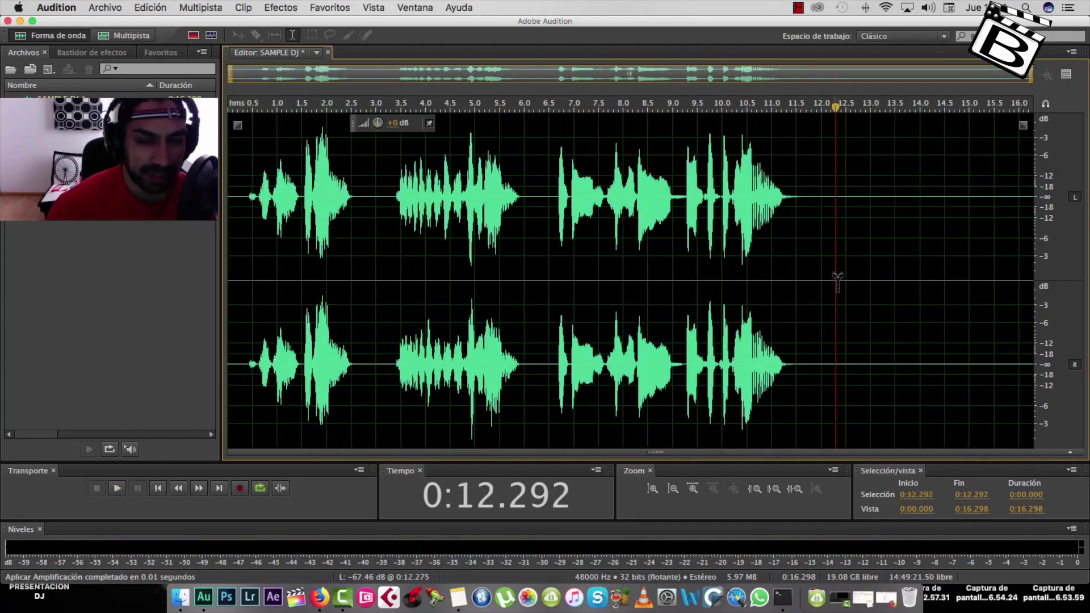
{"action": "double_click", "coordinate": [234, 245]}
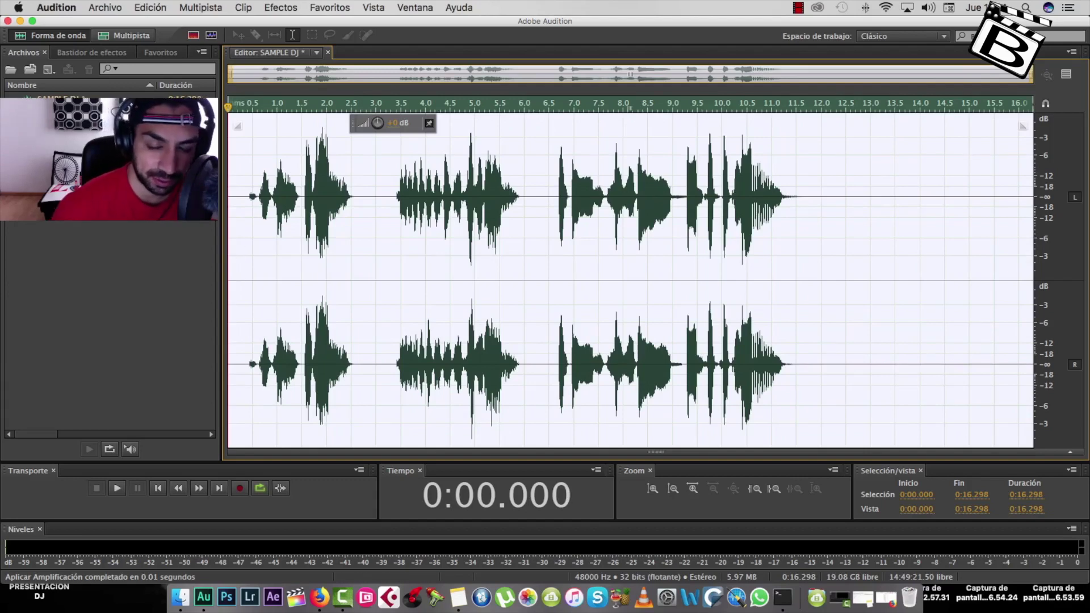
{"action": "key", "text": "space"}
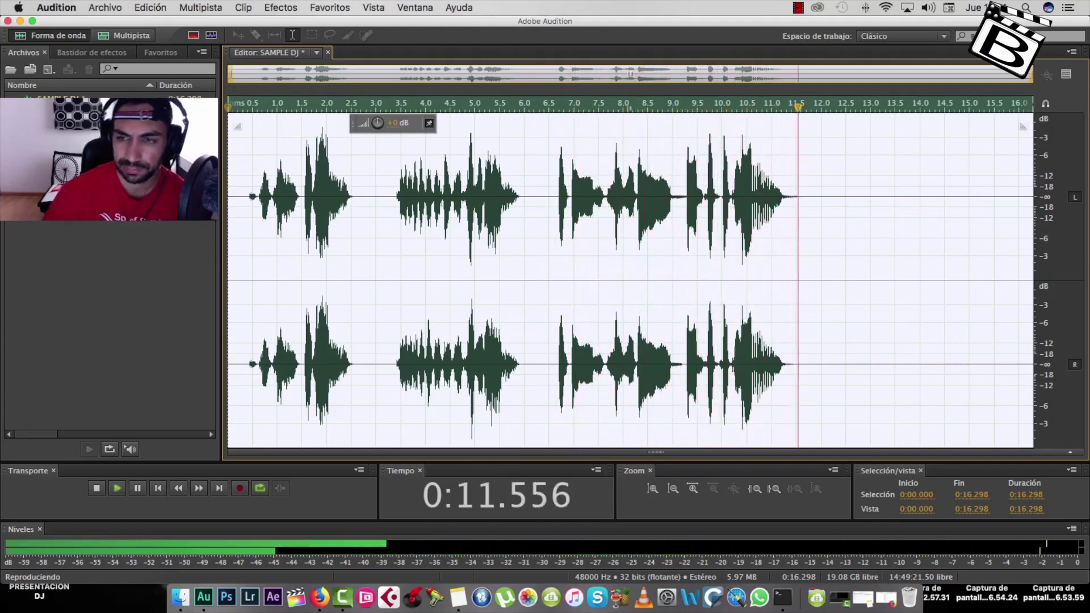
{"action": "left_click", "coordinate": [325, 172]}
{"action": "key", "text": "space"}
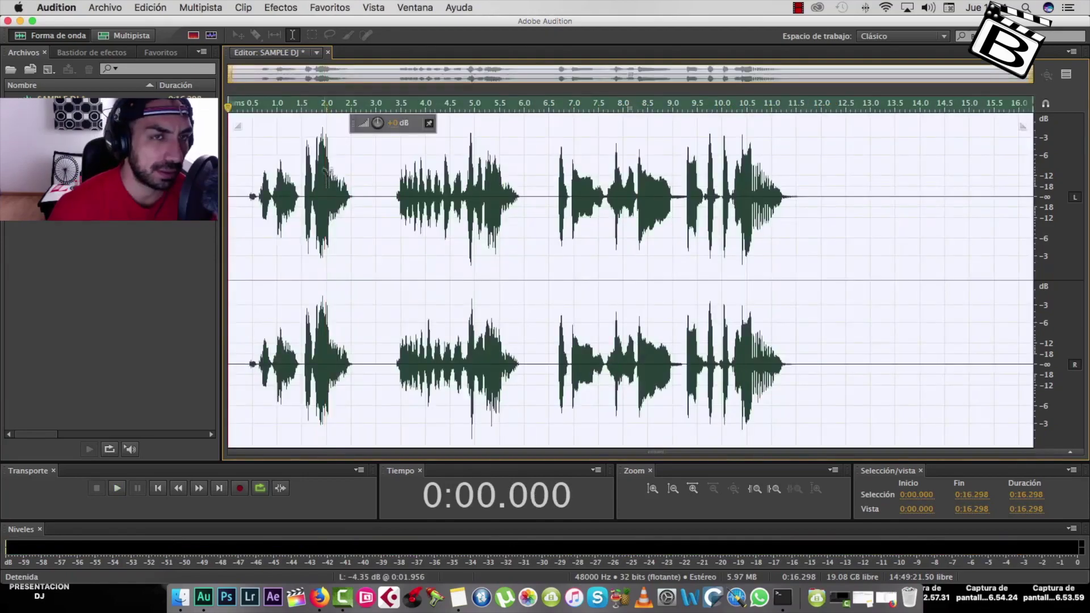
Apply Limitador forzado to the whole sample with a maximum amplitude of -0.2 dB and 9.0 dB input amplification
{"action": "left_click", "coordinate": [280, 7]}
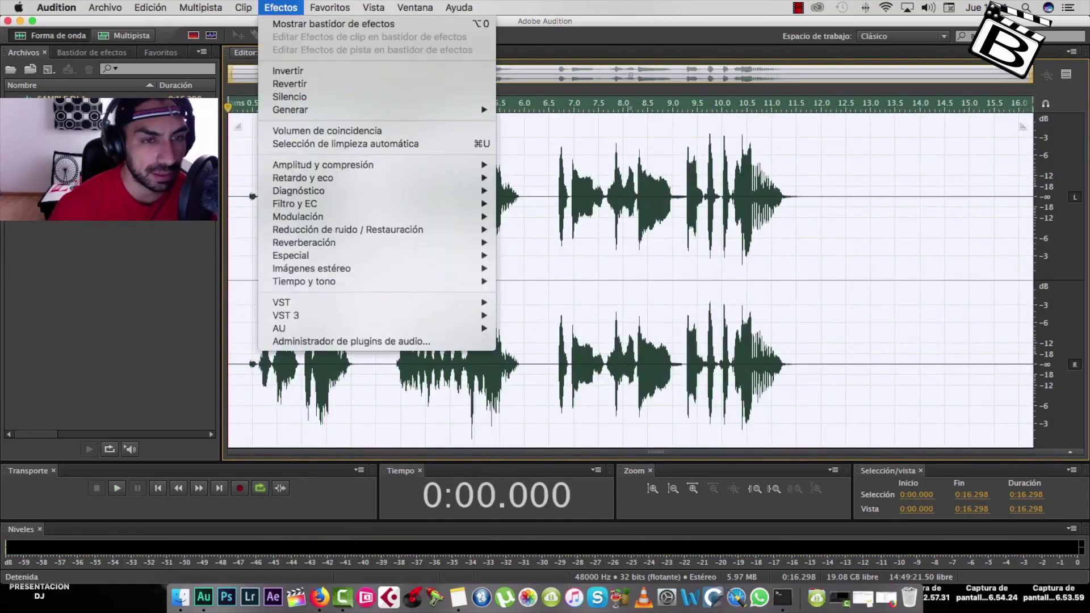
{"action": "mouse_move", "coordinate": [341, 164]}
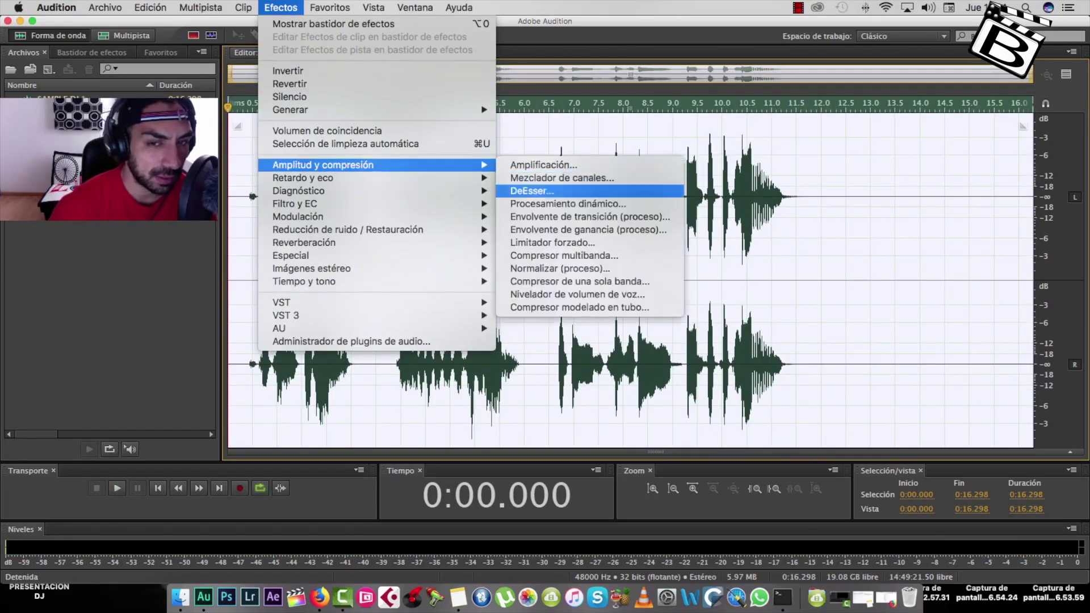
{"action": "left_click", "coordinate": [552, 243]}
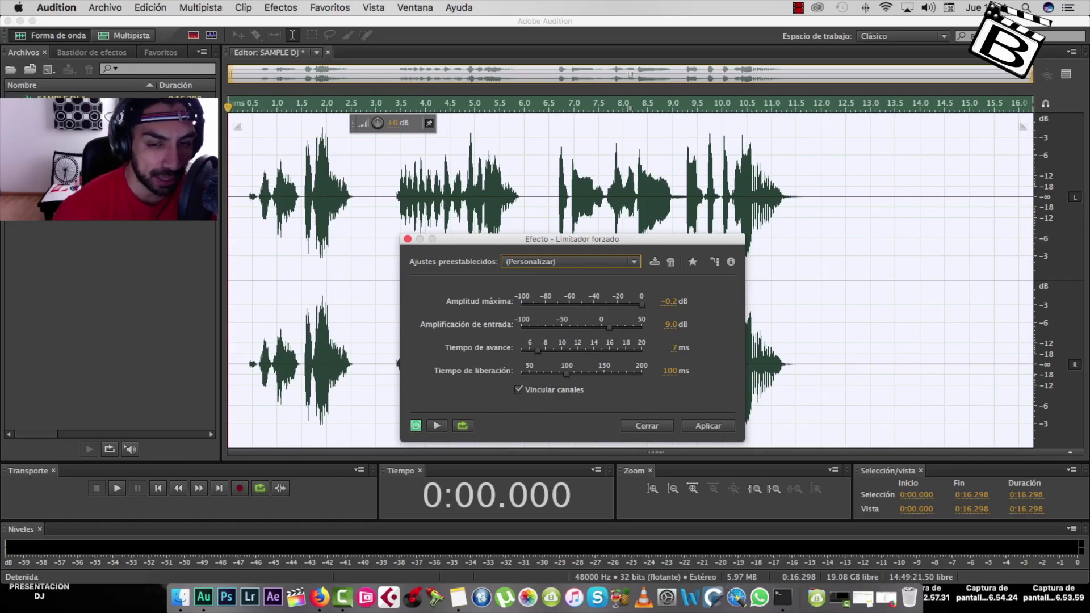
{"action": "key", "text": "Return"}
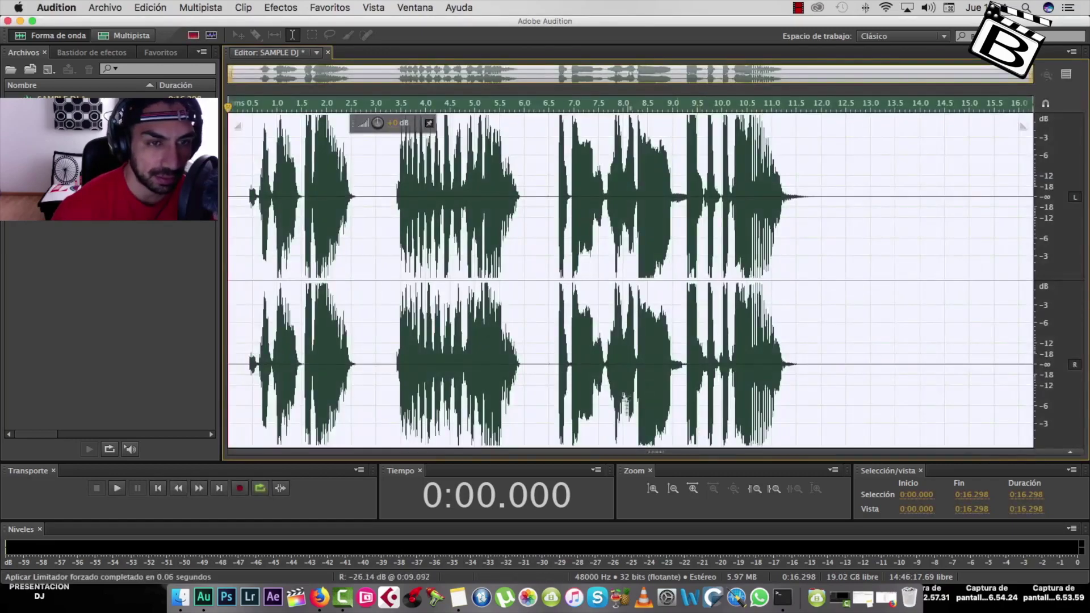
Play the limited sample from about 0.15 s, and select the section from about 6.46 s to the end
{"action": "left_click", "coordinate": [236, 211]}
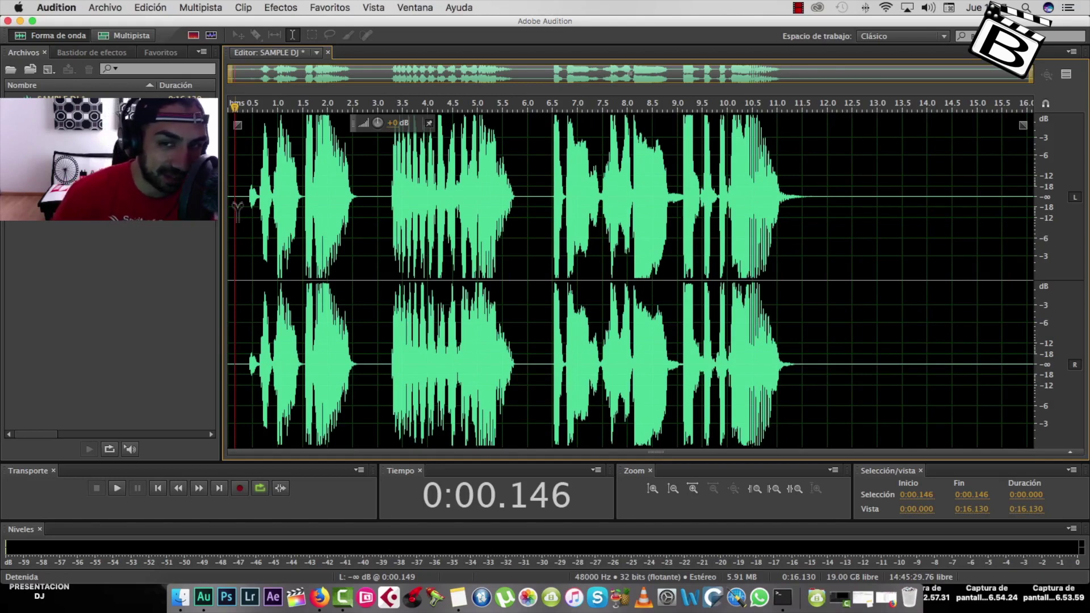
{"action": "key", "text": "space"}
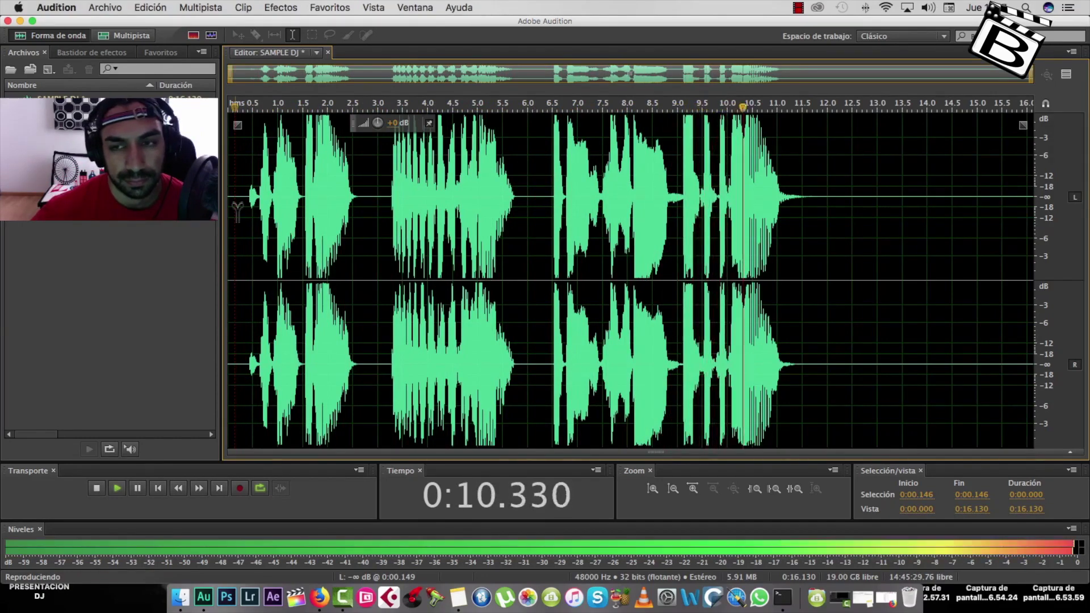
{"action": "left_click_drag", "start_coordinate": [550, 255], "coordinate": [1031, 255]}
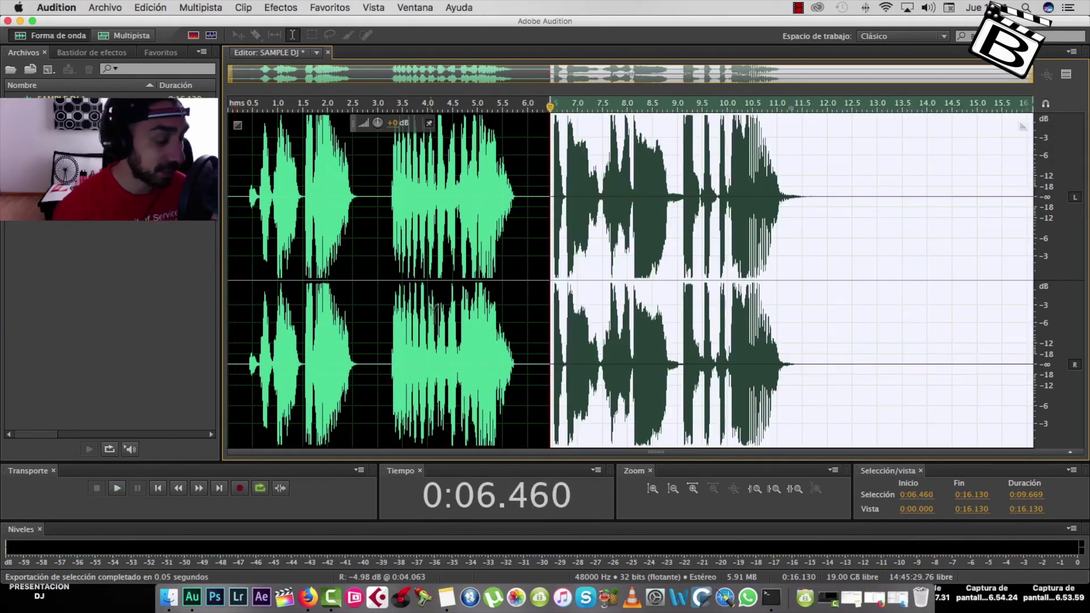